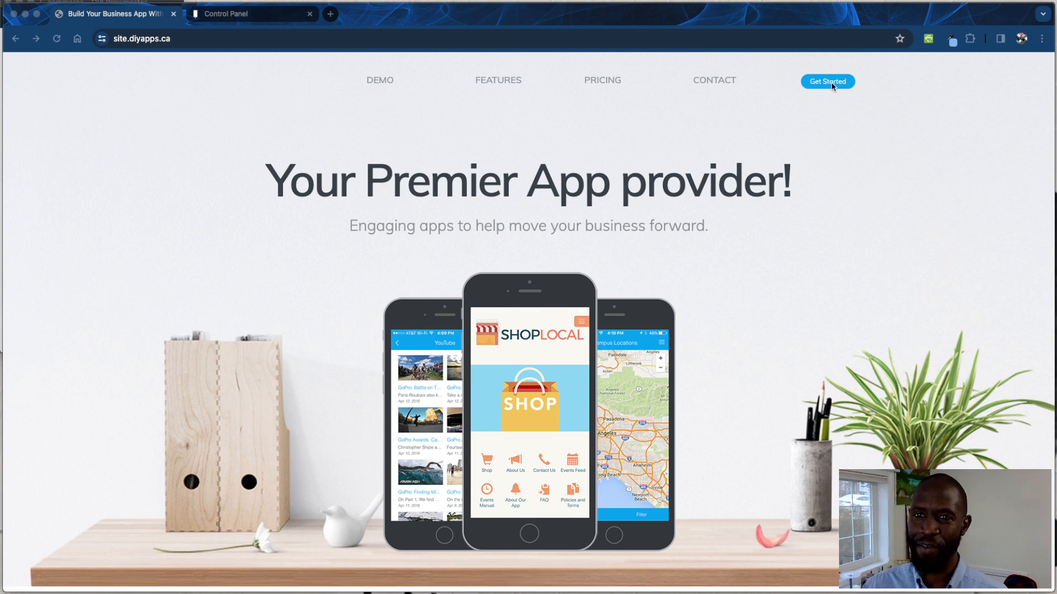
# Step: Get started with a new app using the "Grocery Store - Shopify" template from the eCommerce category
pyautogui.click(830, 105)
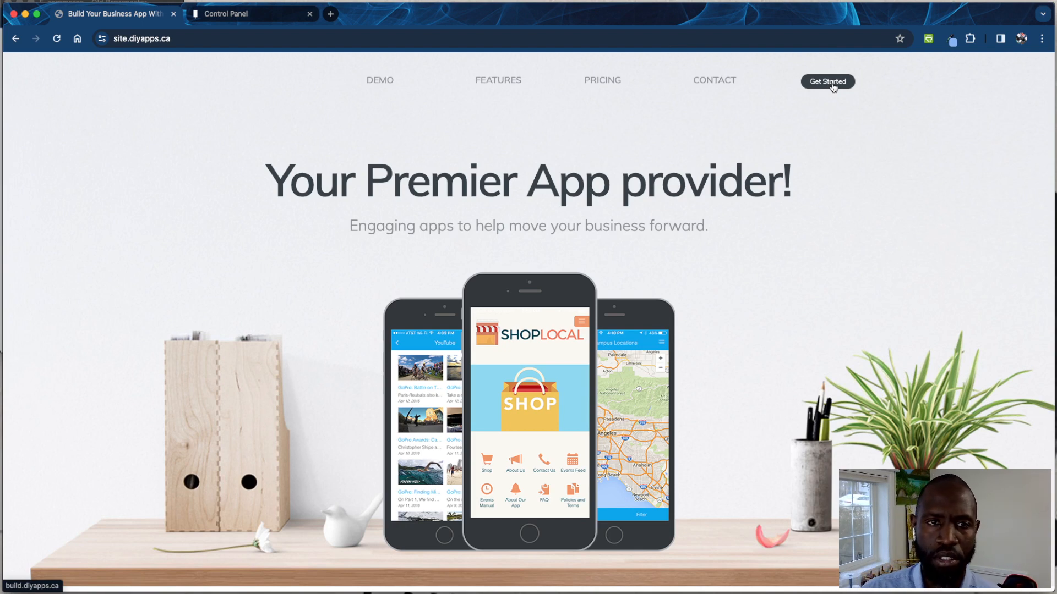
pyautogui.click(833, 86)
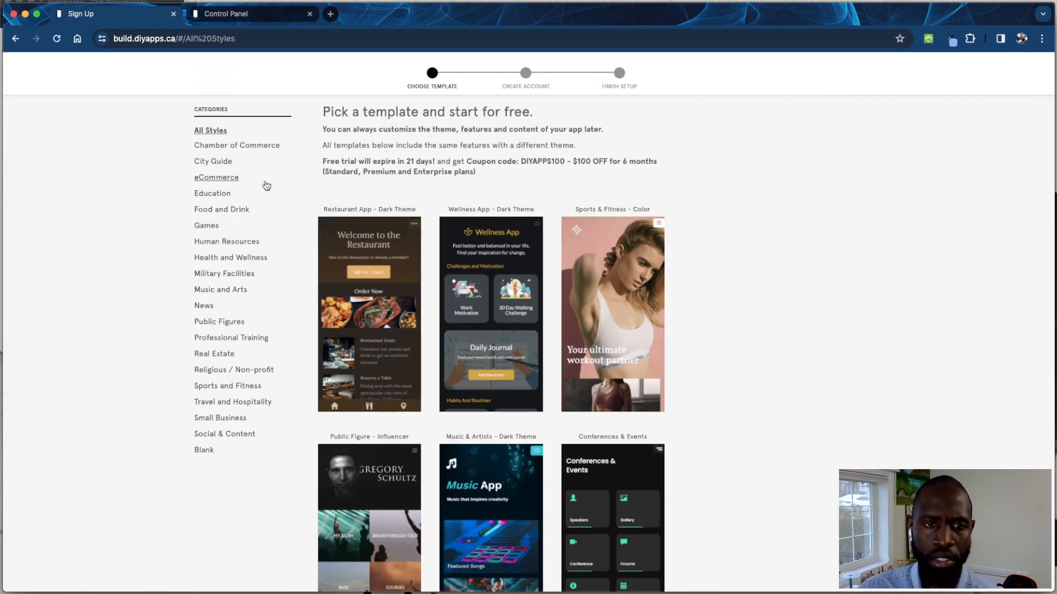
pyautogui.click(239, 182)
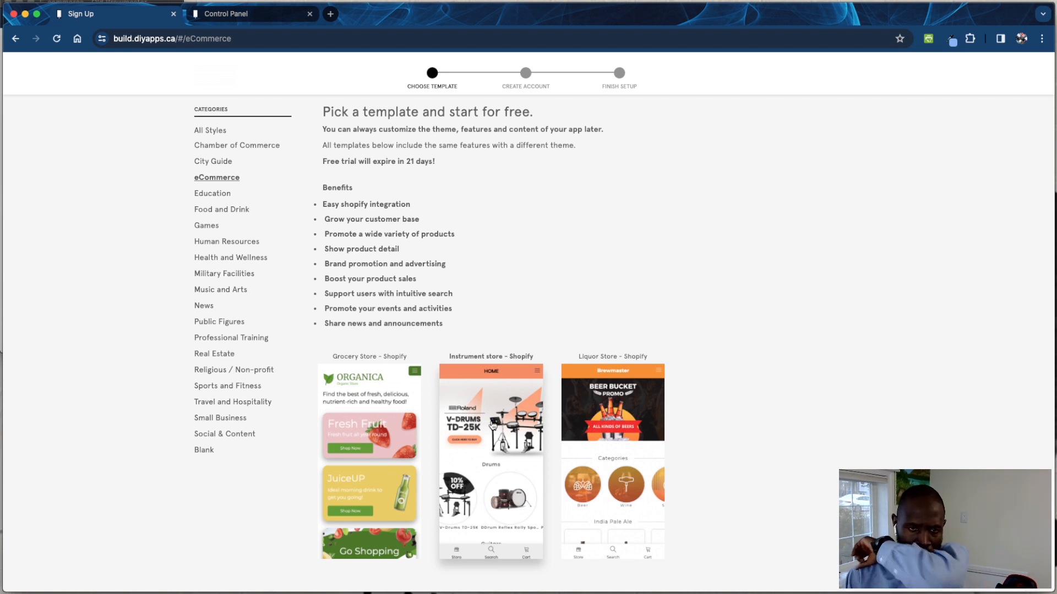
pyautogui.click(378, 433)
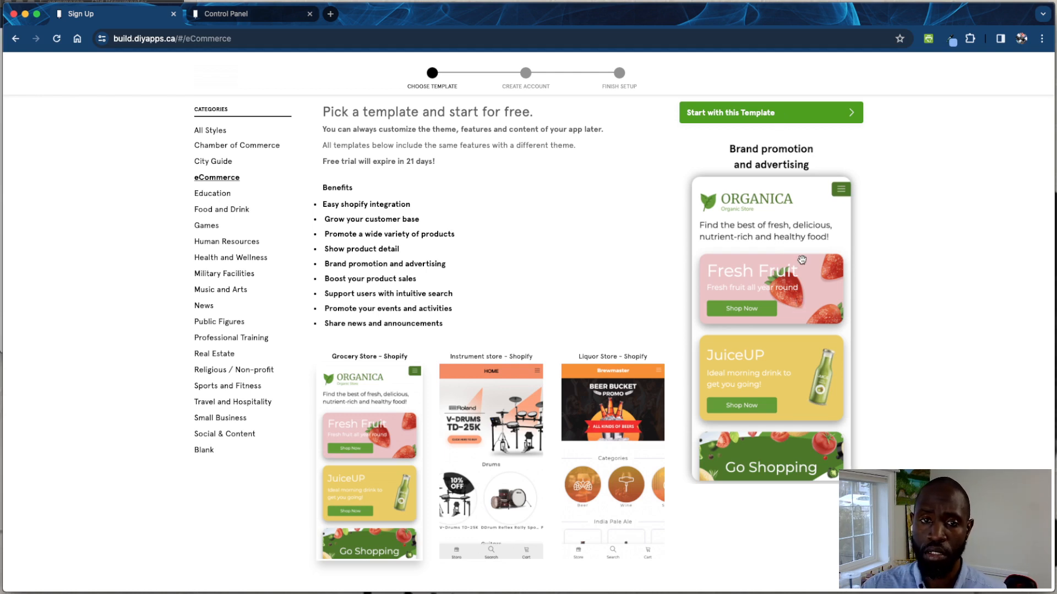
pyautogui.click(773, 122)
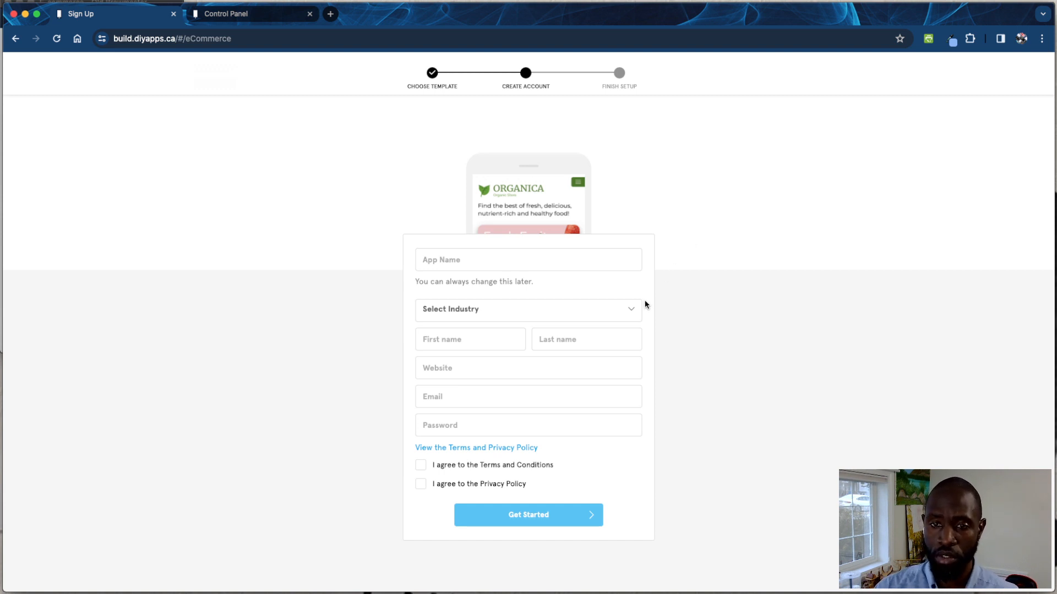
# Step: Set the industry to Ecommerce in the account form and go through its name, website, email, password and app name fields
pyautogui.click(632, 312)
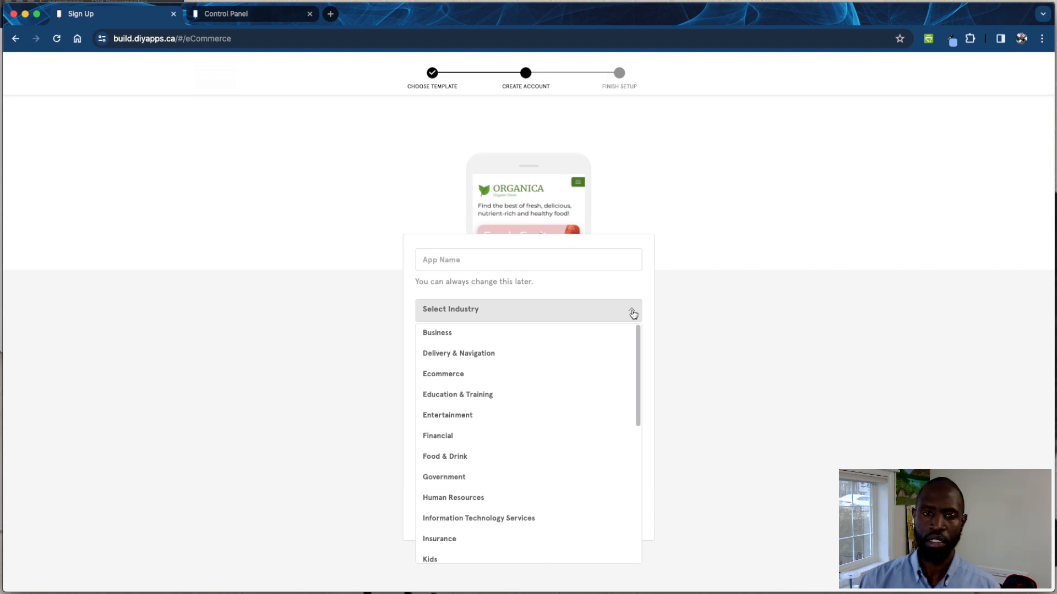
pyautogui.click(474, 378)
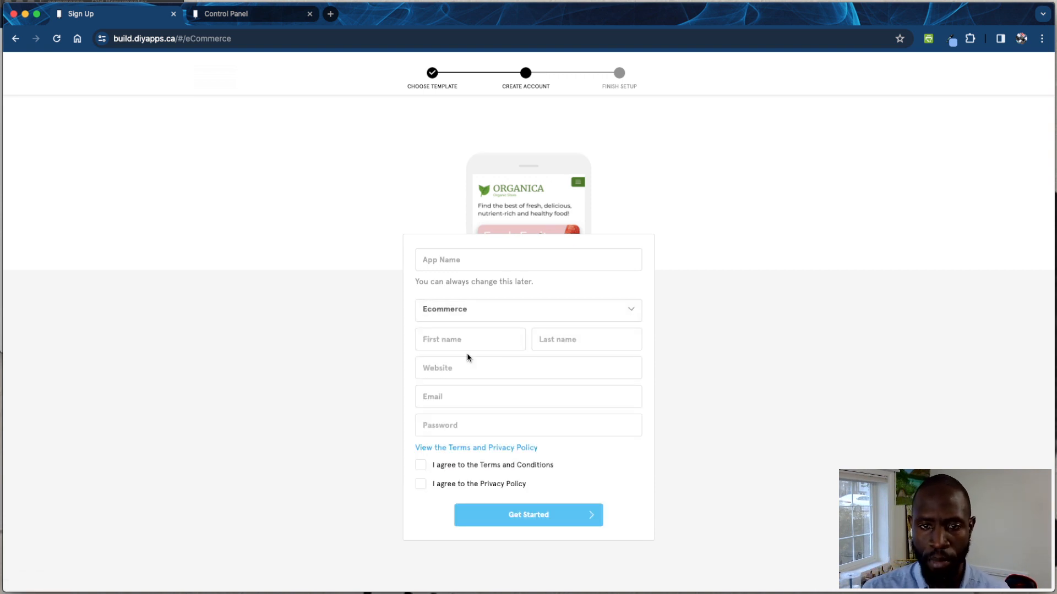
pyautogui.click(465, 346)
pyautogui.click(549, 344)
pyautogui.click(491, 379)
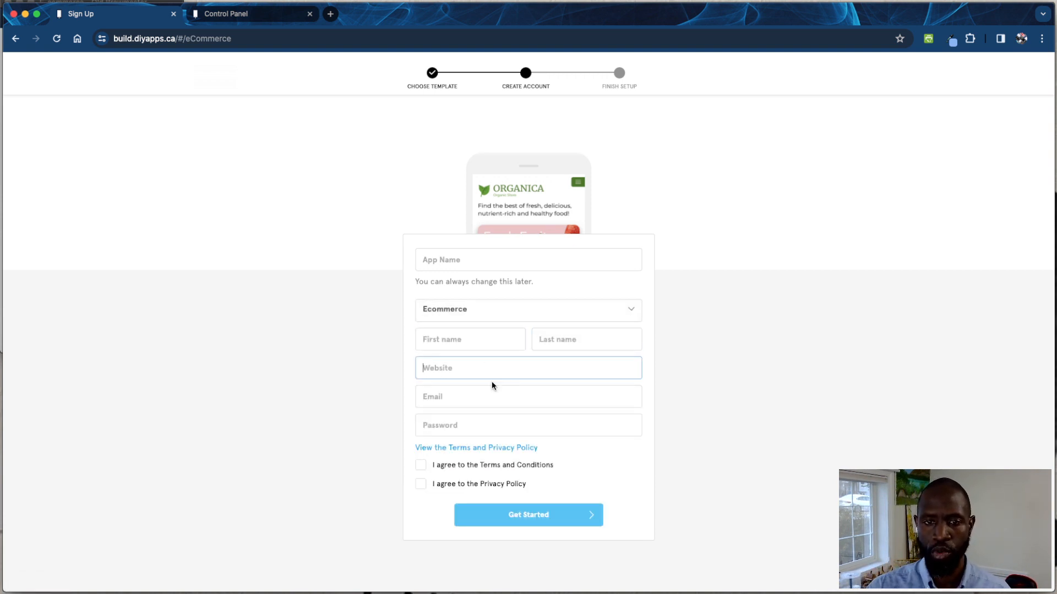
pyautogui.click(491, 397)
pyautogui.click(492, 425)
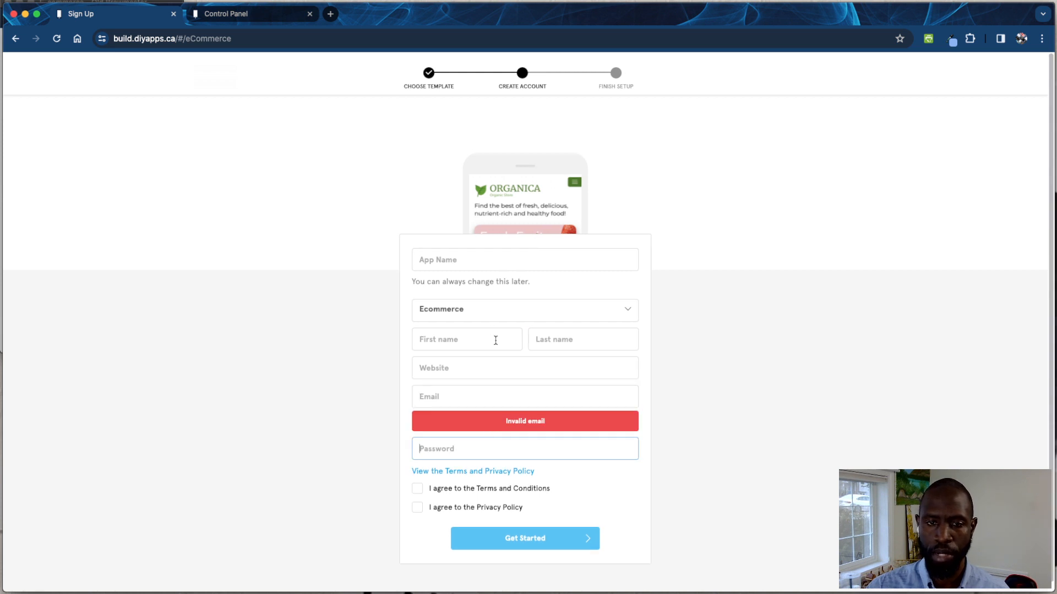
pyautogui.click(482, 267)
pyautogui.click(682, 337)
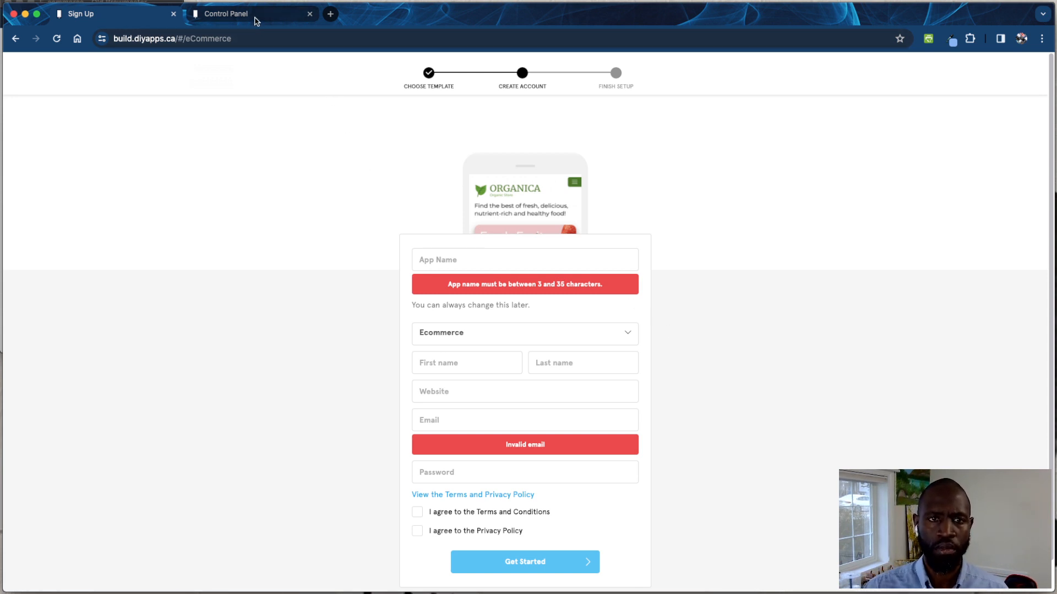
# Step: Switch to the Control Panel page, look through the Organica app preview and open the preview's side menu
pyautogui.click(256, 20)
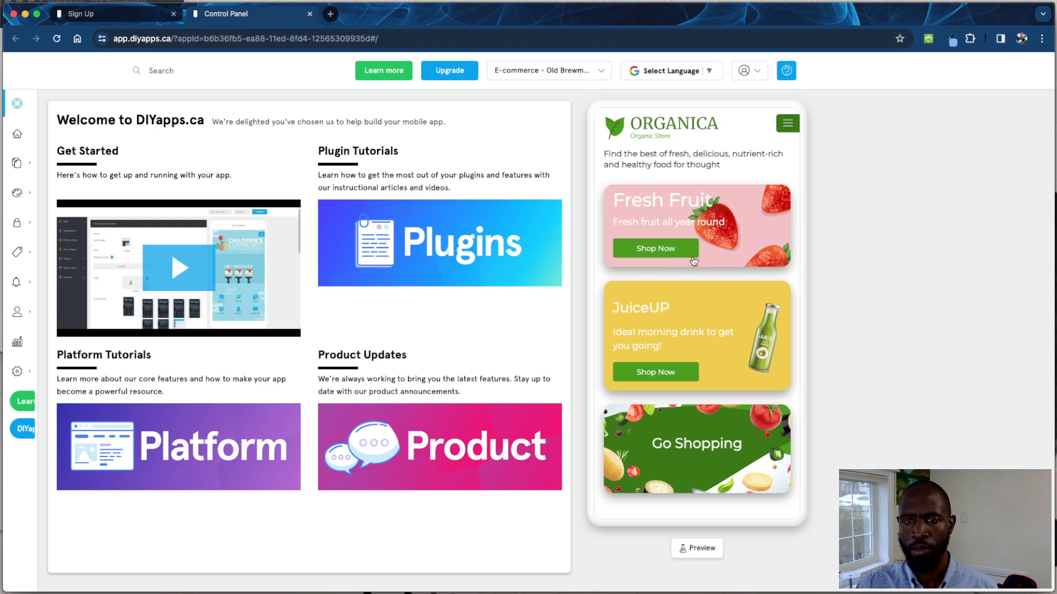
pyautogui.scroll(-5, 743, 250)
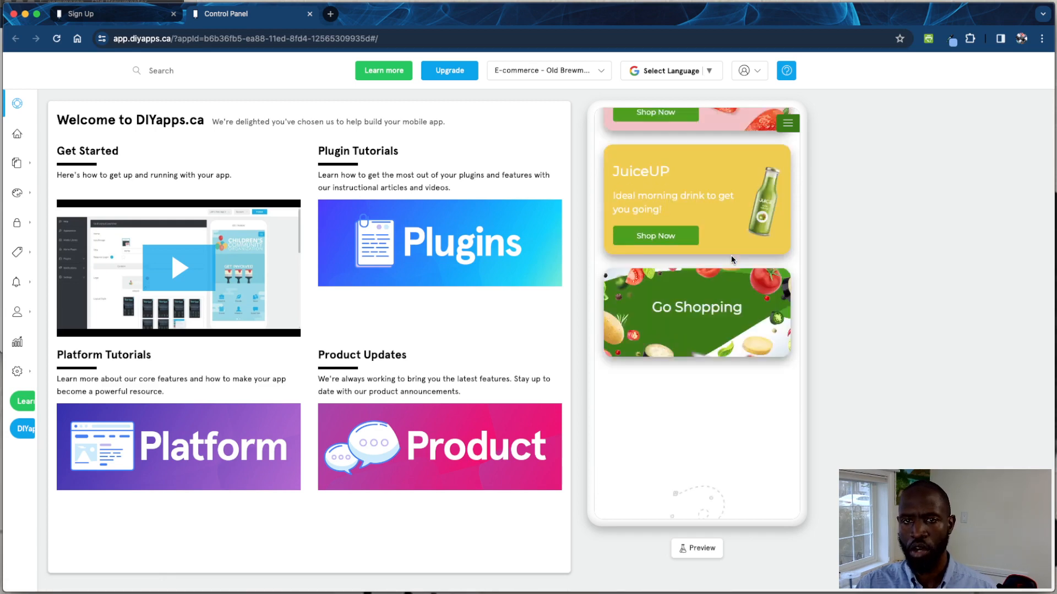
pyautogui.scroll(5, 771, 193)
pyautogui.click(787, 124)
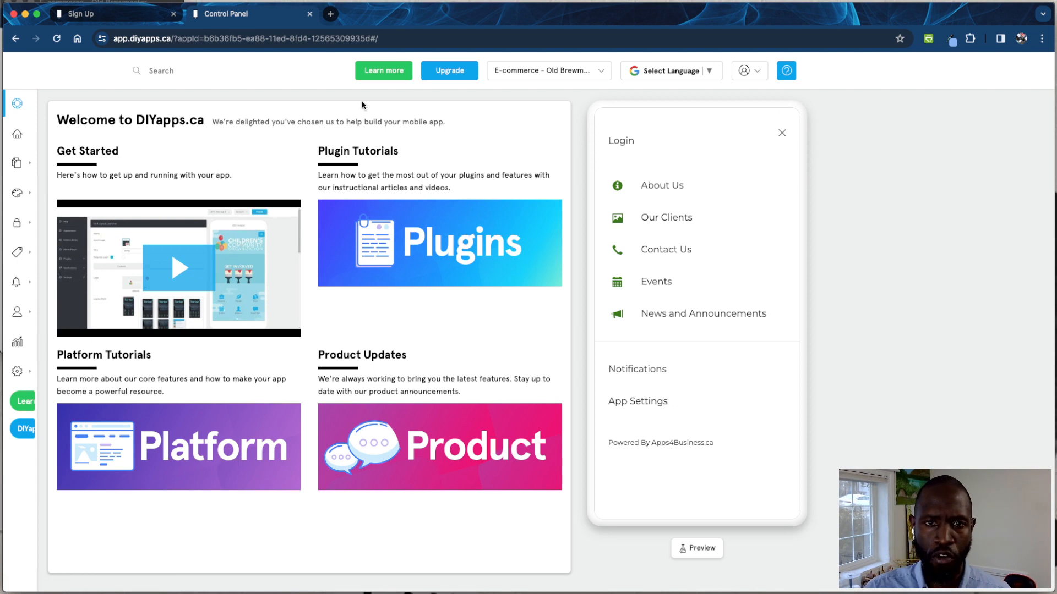
# Step: Open the knowledge base's "How to Build Your App" collection and skim the "Getting Started: ECommerce App" article
pyautogui.click(379, 78)
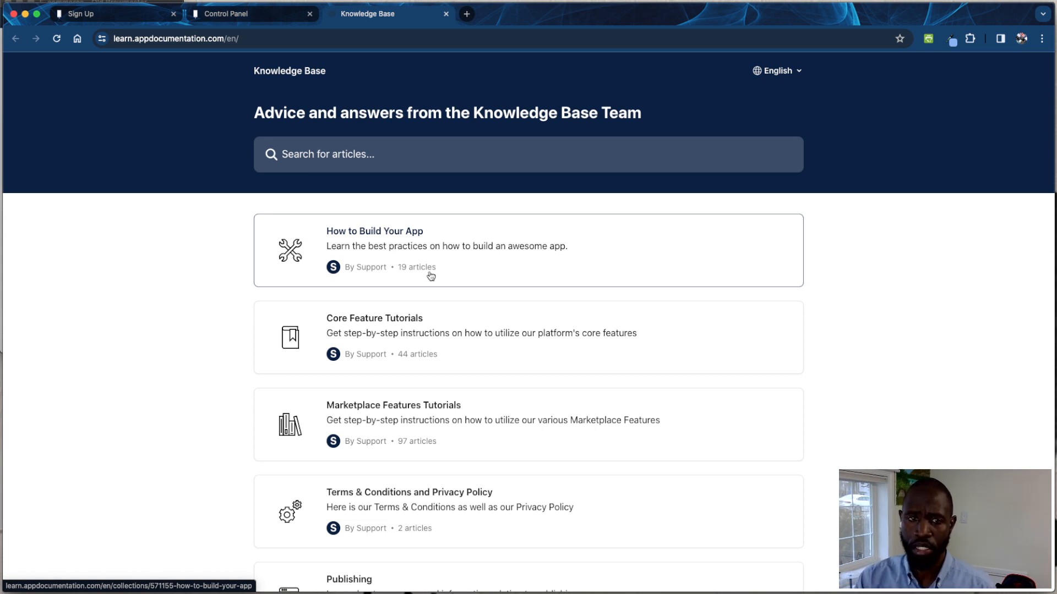
pyautogui.click(488, 263)
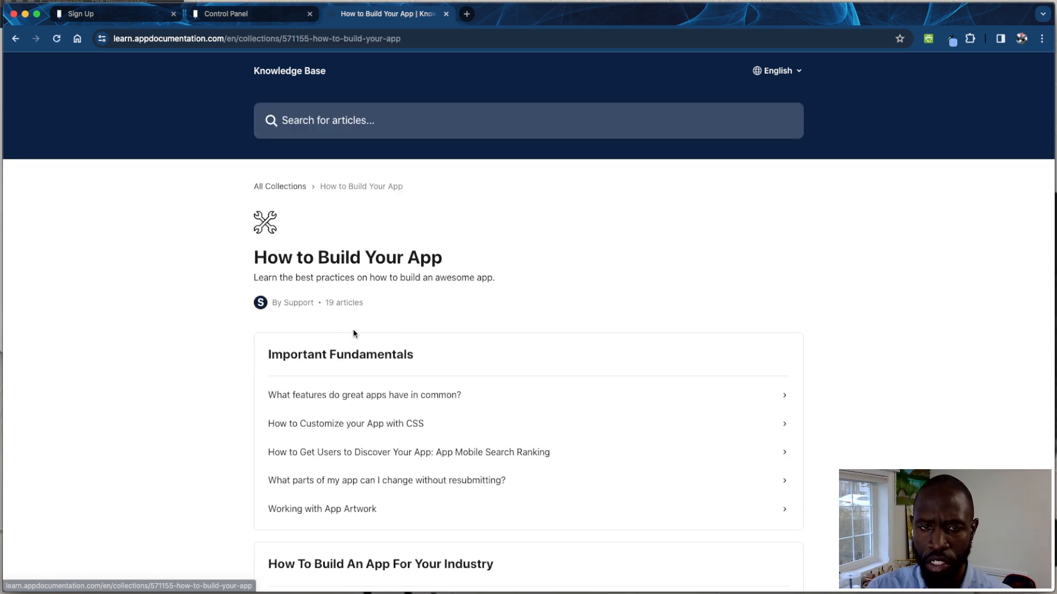
pyautogui.scroll(-10, 252, 327)
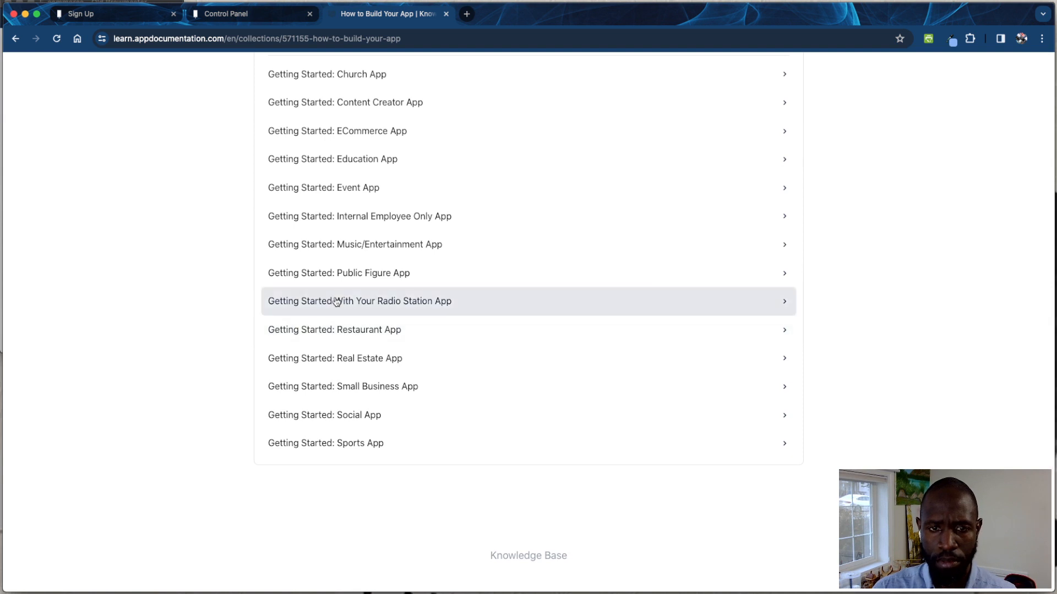
pyautogui.scroll(1, 341, 280)
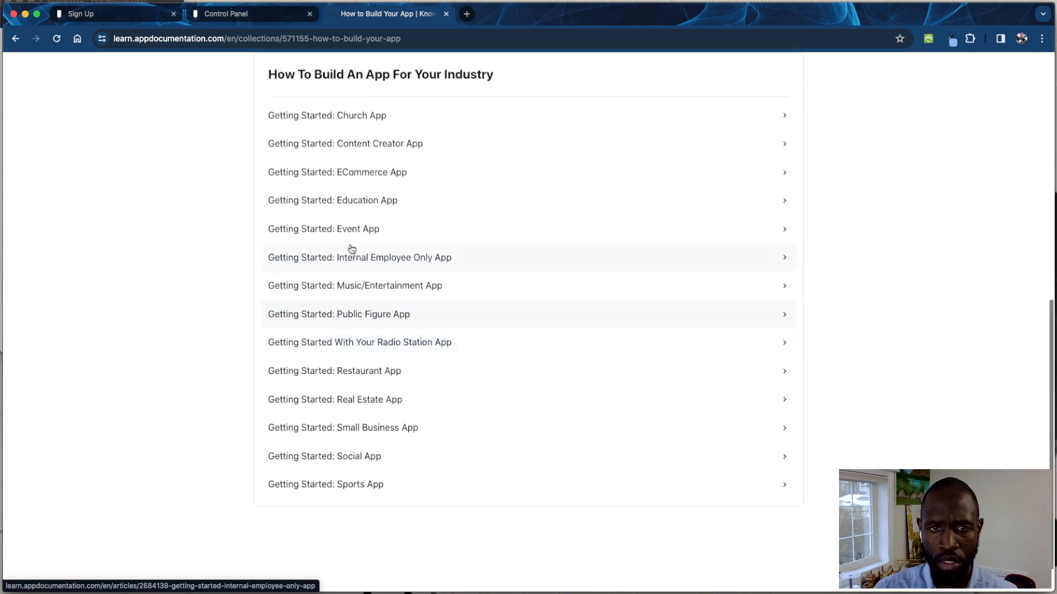
pyautogui.click(349, 179)
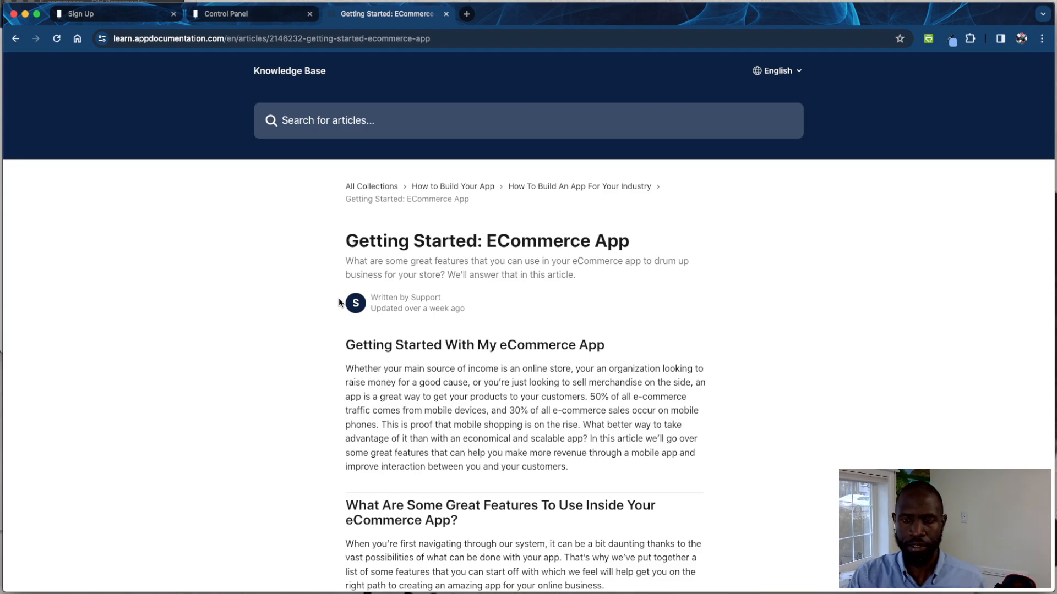
pyautogui.scroll(-7, 338, 304)
pyautogui.scroll(-20, 335, 308)
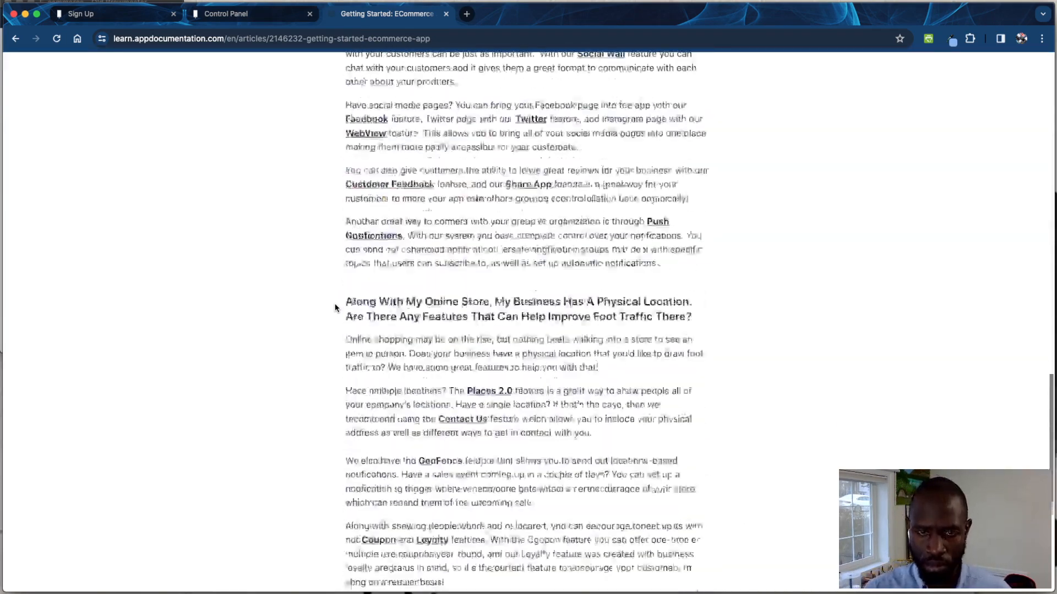
pyautogui.scroll(20, 335, 306)
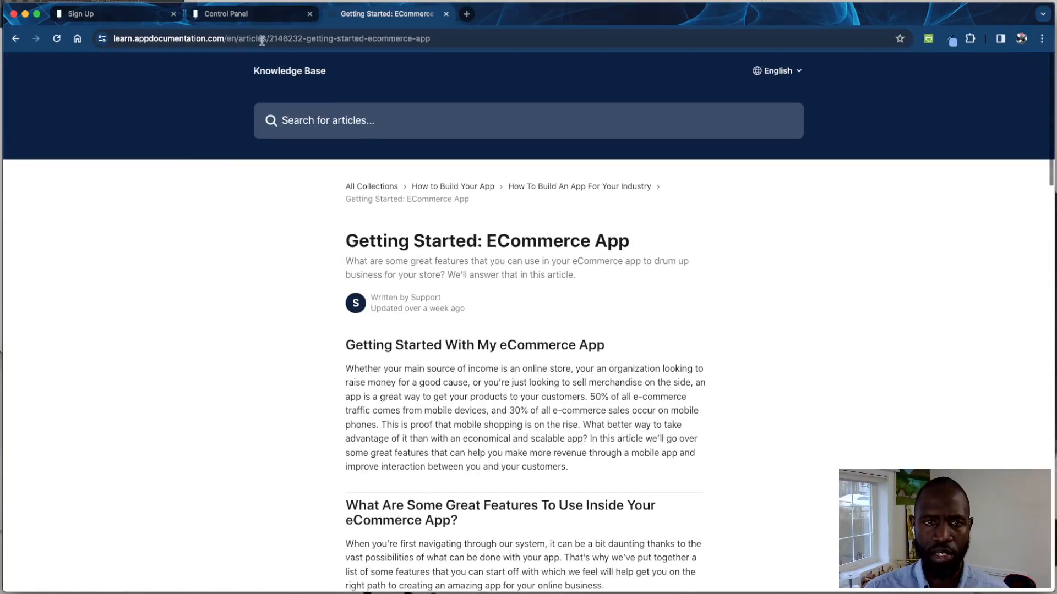
# Step: Return to the Control Panel page, look over the feature sections and open the Home Screen editor
pyautogui.click(251, 14)
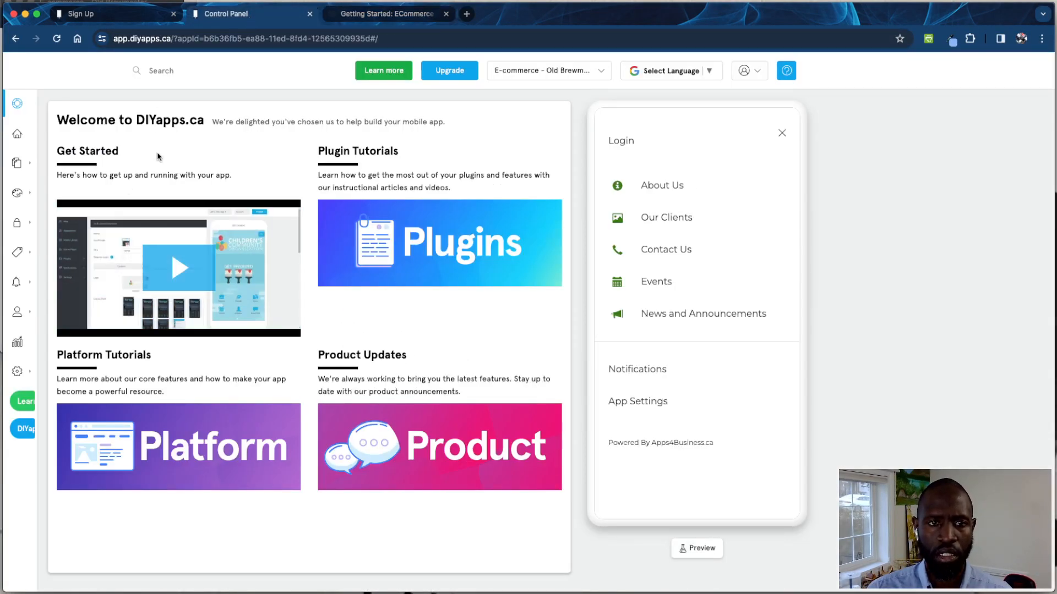
pyautogui.moveTo(44, 134)
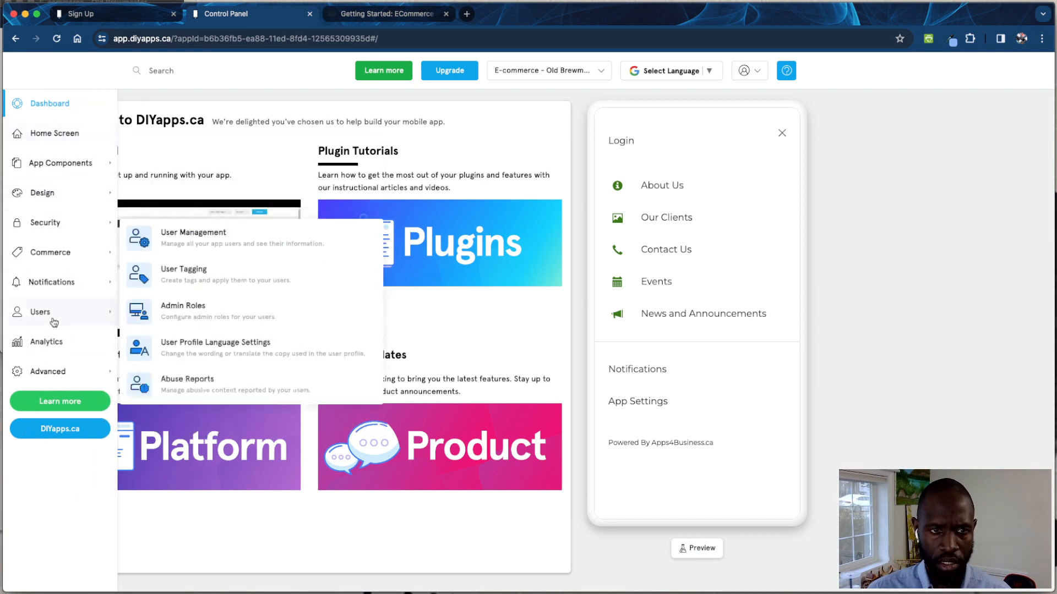
pyautogui.moveTo(26, 154)
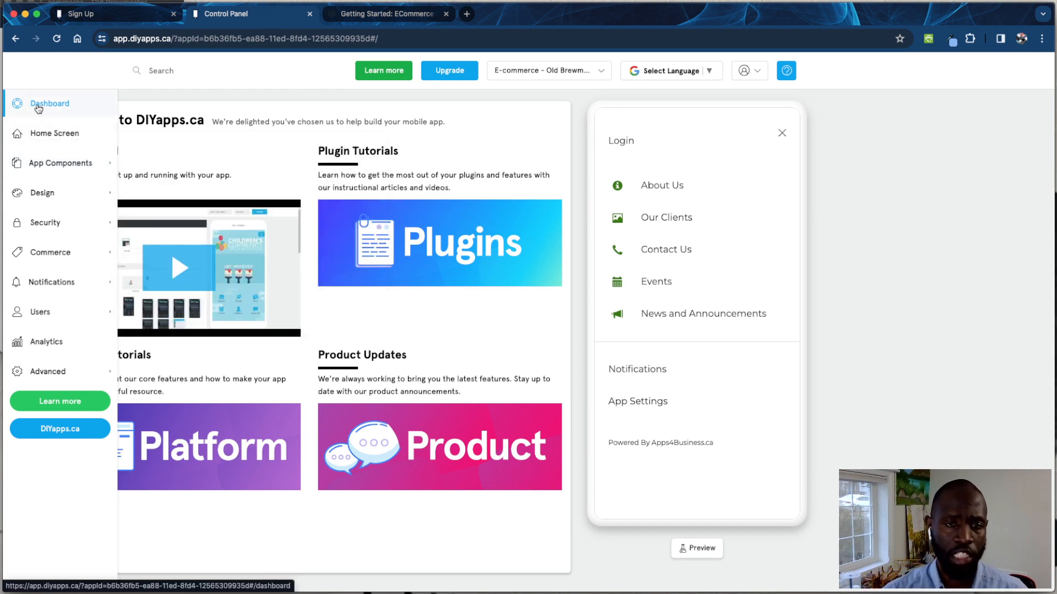
pyautogui.click(25, 138)
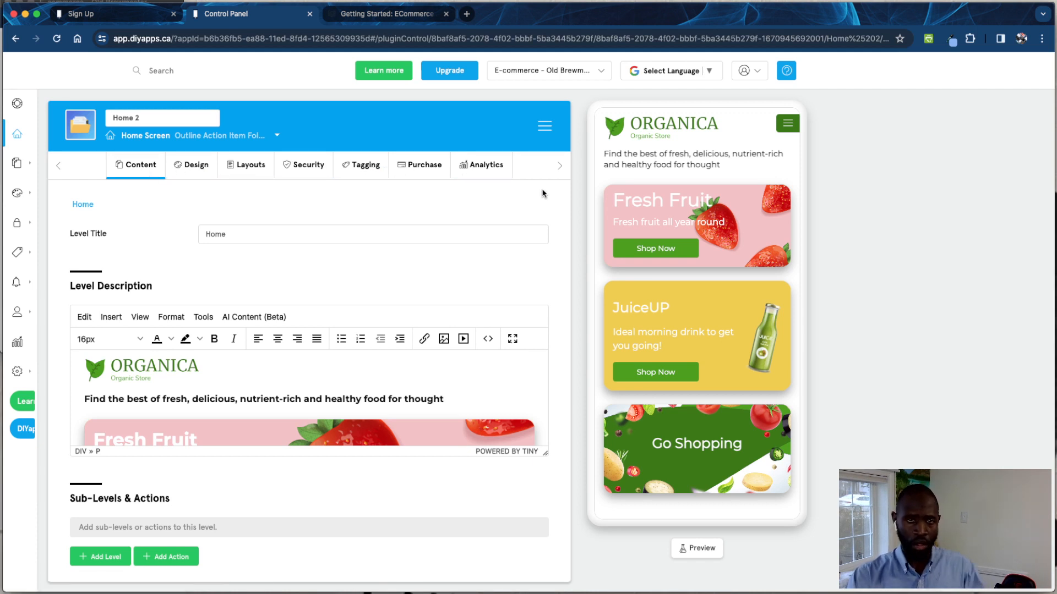
# Step: Insert "DIYapps -" before the "Find the best of fresh, delicious" line in the home screen's level description
pyautogui.click(382, 237)
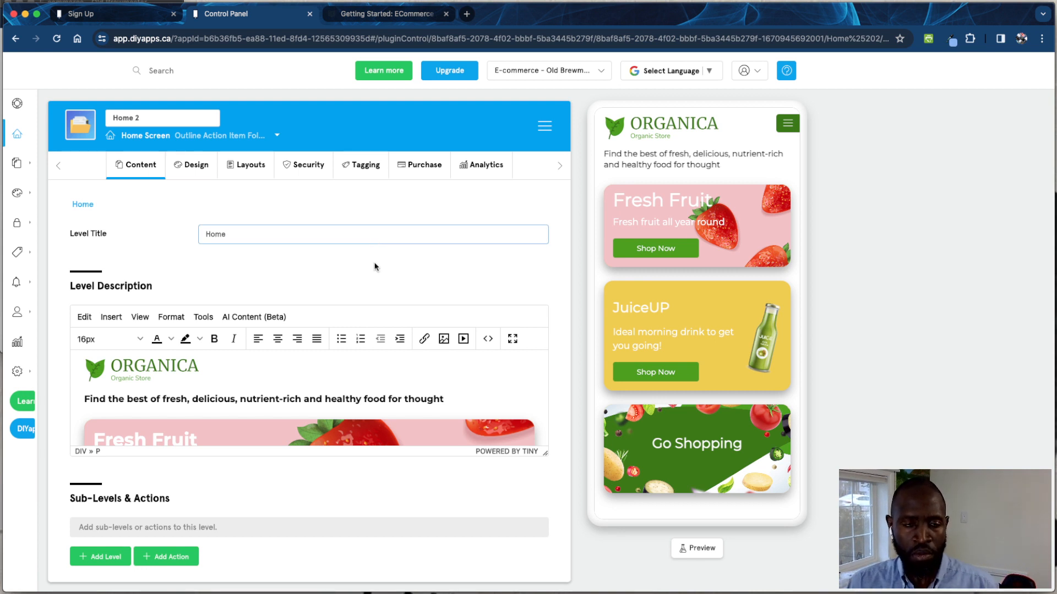
pyautogui.scroll(-2, 376, 265)
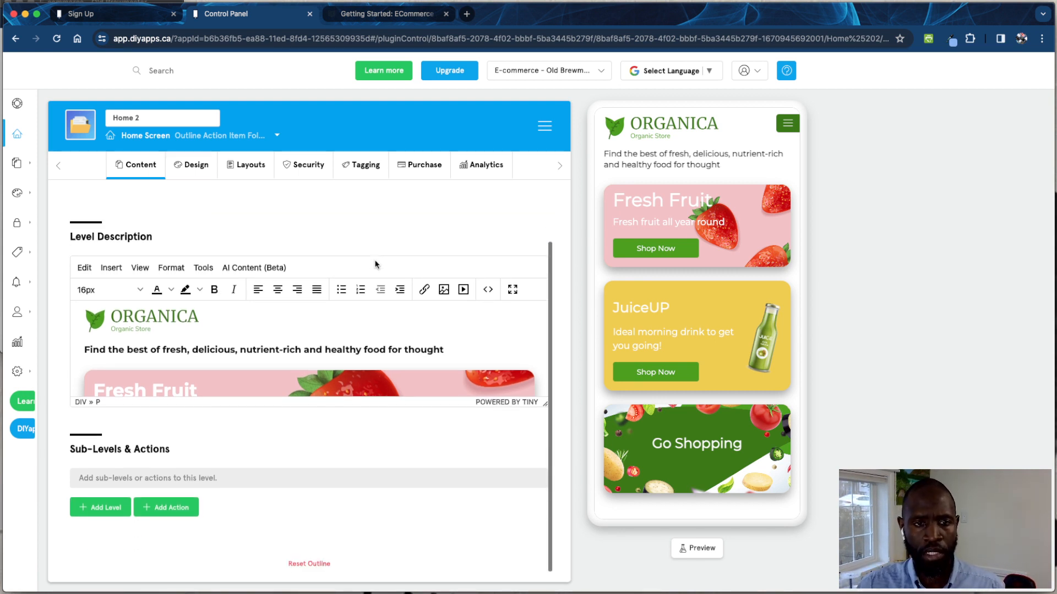
pyautogui.click(361, 319)
pyautogui.scroll(-3, 358, 318)
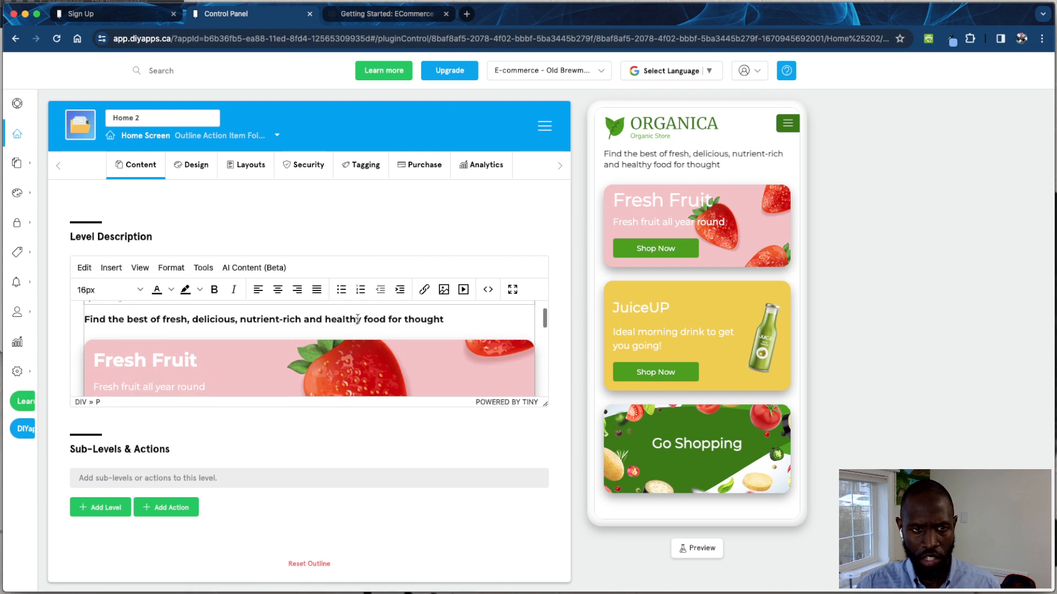
pyautogui.scroll(3, 357, 319)
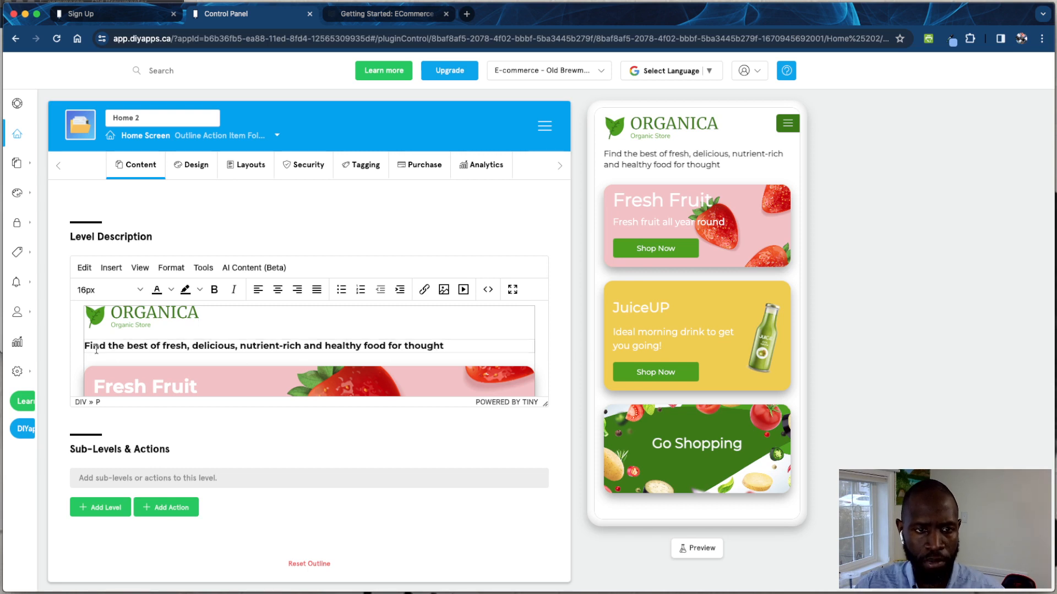
pyautogui.click(121, 382)
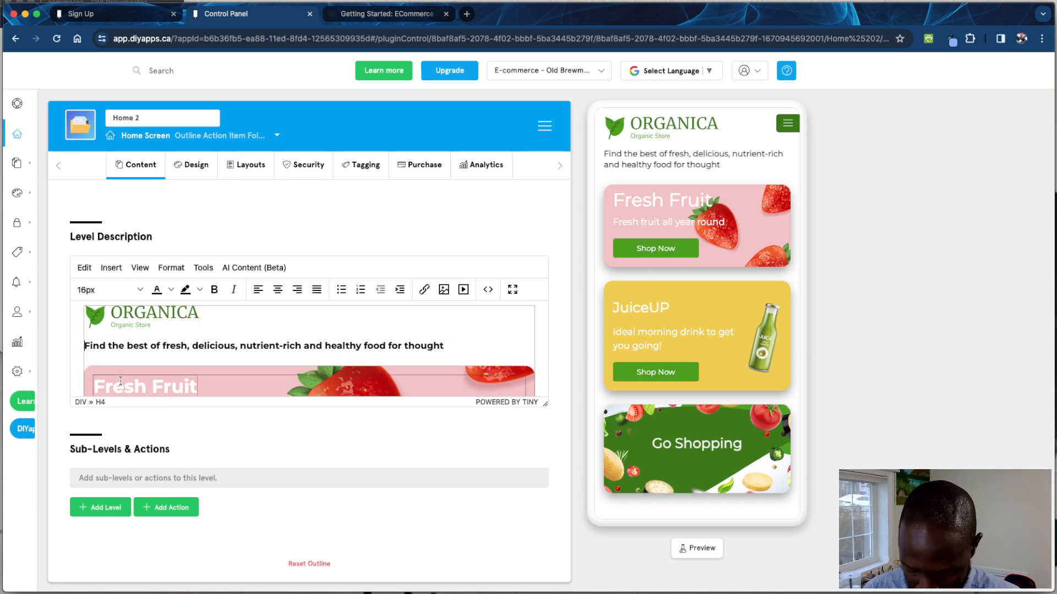
pyautogui.write('DIYapps')
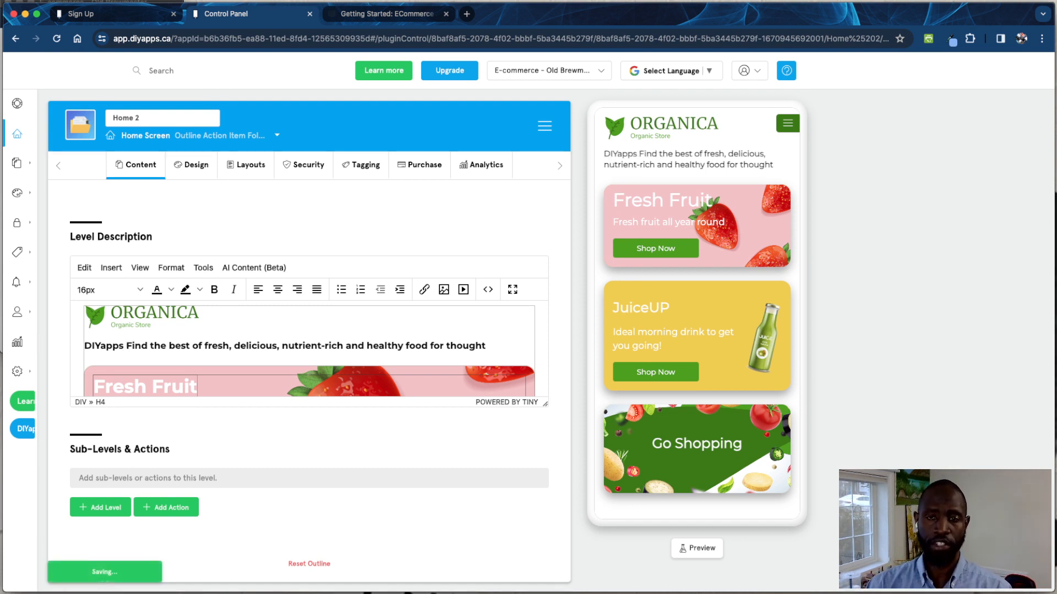
pyautogui.write(' -')
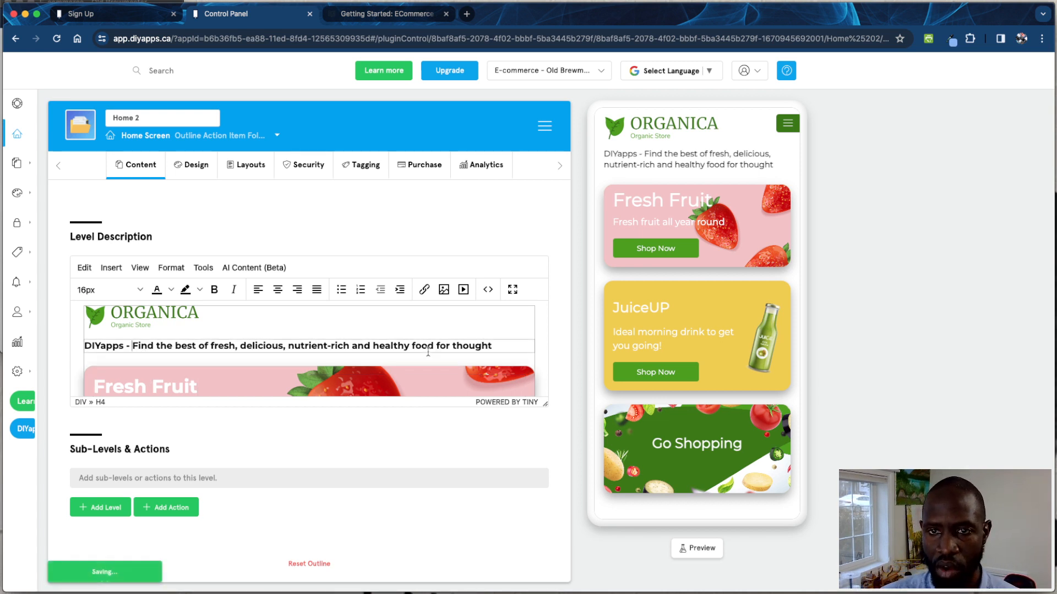
# Step: Delete the "DIYapps -" prefix from the tagline in the level description
pyautogui.click(134, 345)
pyautogui.press('BackSpace')
pyautogui.press('BackSpace')
pyautogui.press('BackSpace')
pyautogui.press('BackSpace')
pyautogui.press('BackSpace')
pyautogui.press('BackSpace')
pyautogui.press('BackSpace')
pyautogui.press('BackSpace')
pyautogui.press('BackSpace')
pyautogui.press('BackSpace')
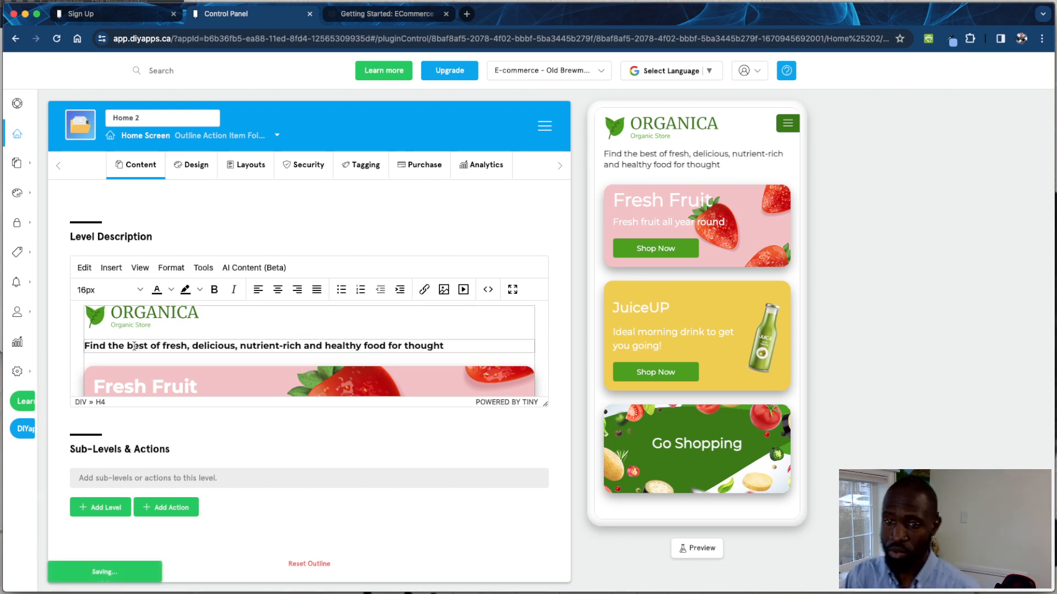
# Step: Link the Fresh Fruit banner's Shop Now button in the level description to the Supermarket feature and save the action
pyautogui.scroll(-3, 228, 344)
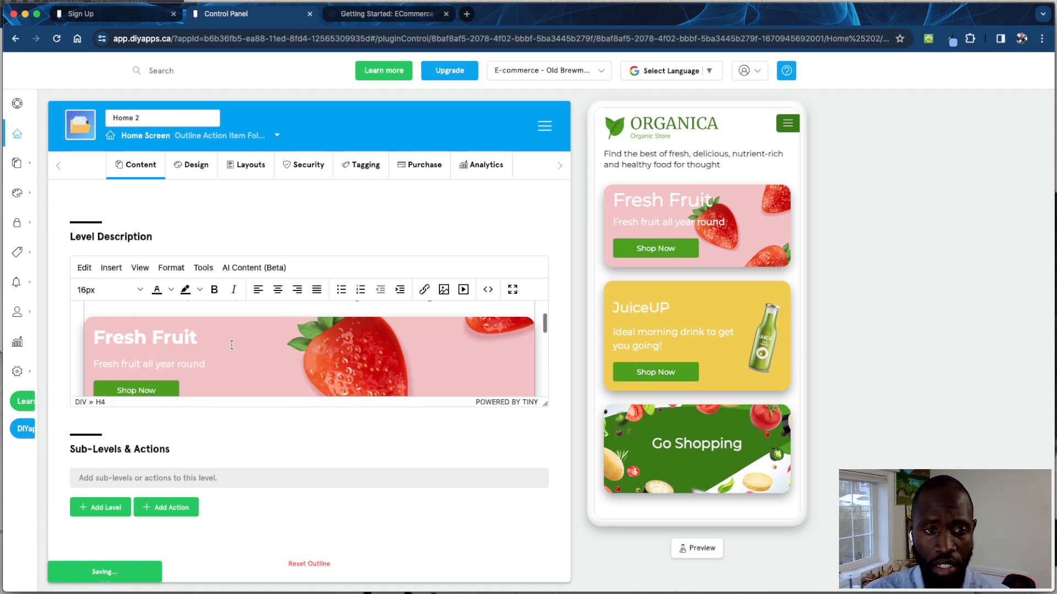
pyautogui.click(224, 340)
pyautogui.click(154, 359)
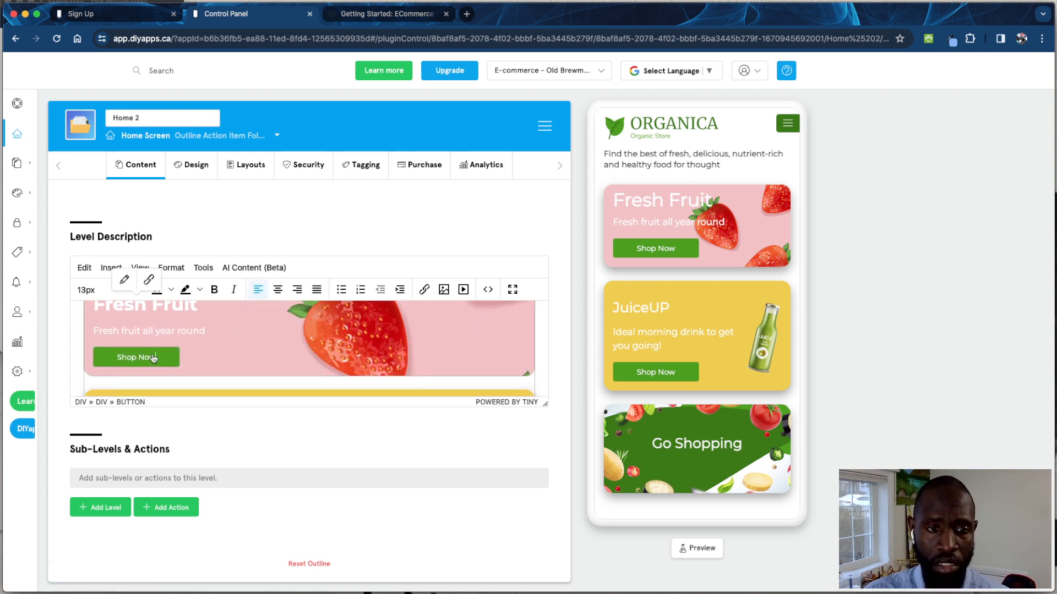
pyautogui.click(148, 281)
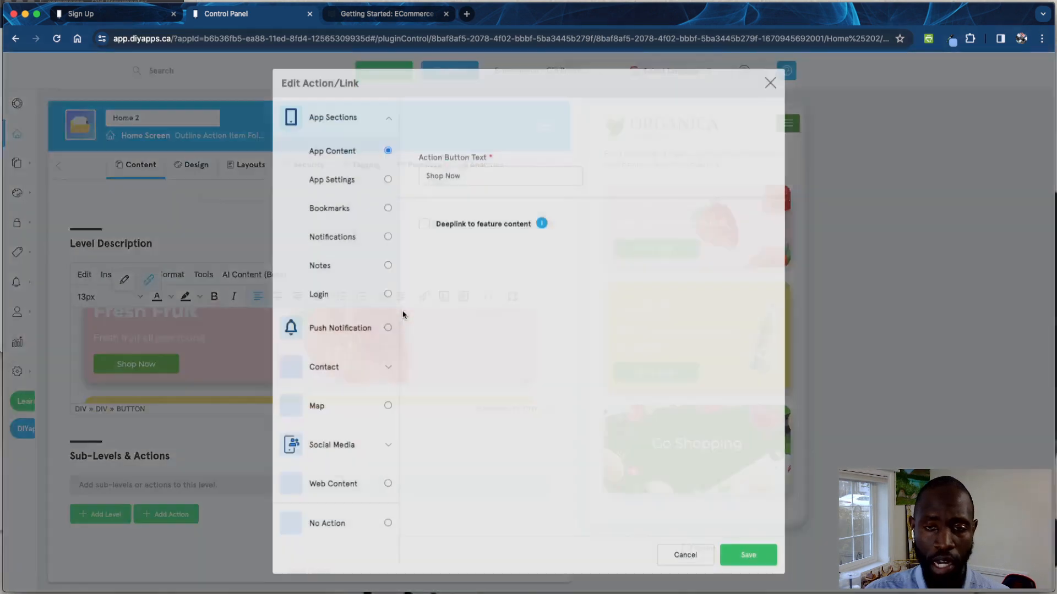
pyautogui.click(442, 264)
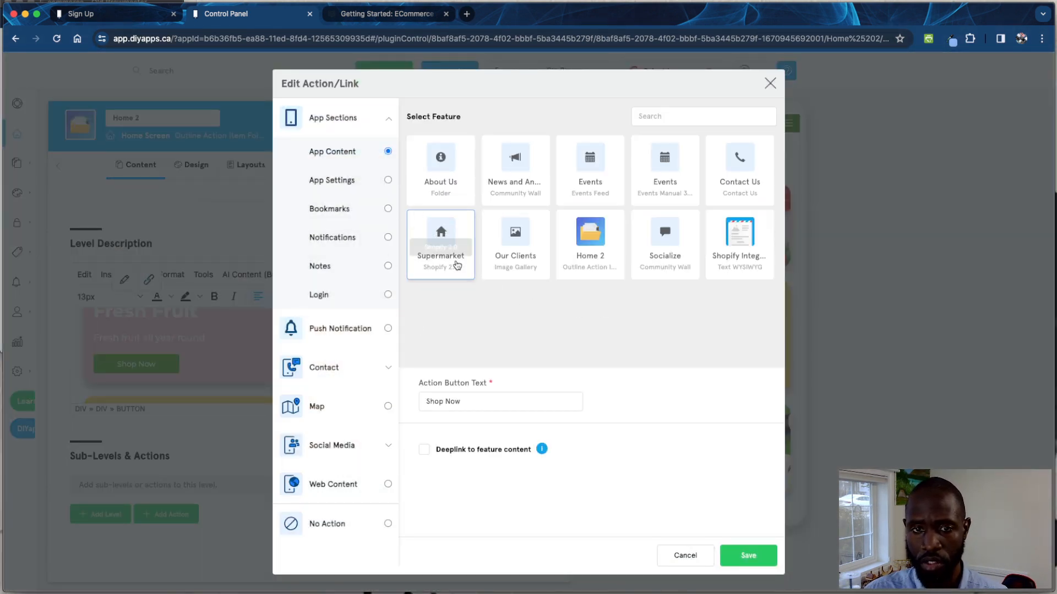
pyautogui.click(743, 555)
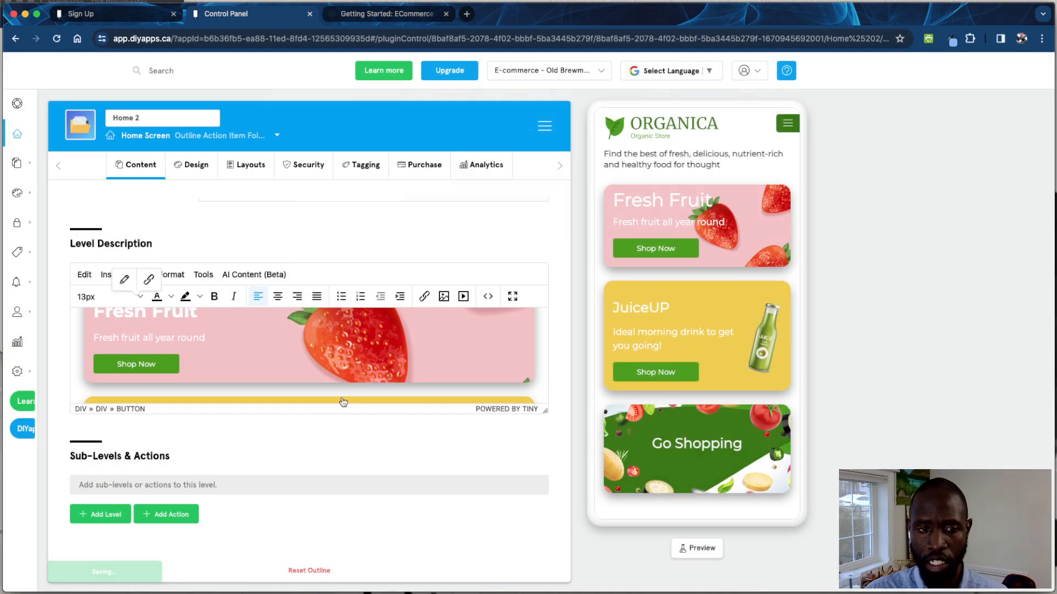
# Step: Test the Fresh Fruit banner's Shop Now button in the app preview and return to the Home Screen editor
pyautogui.click(651, 250)
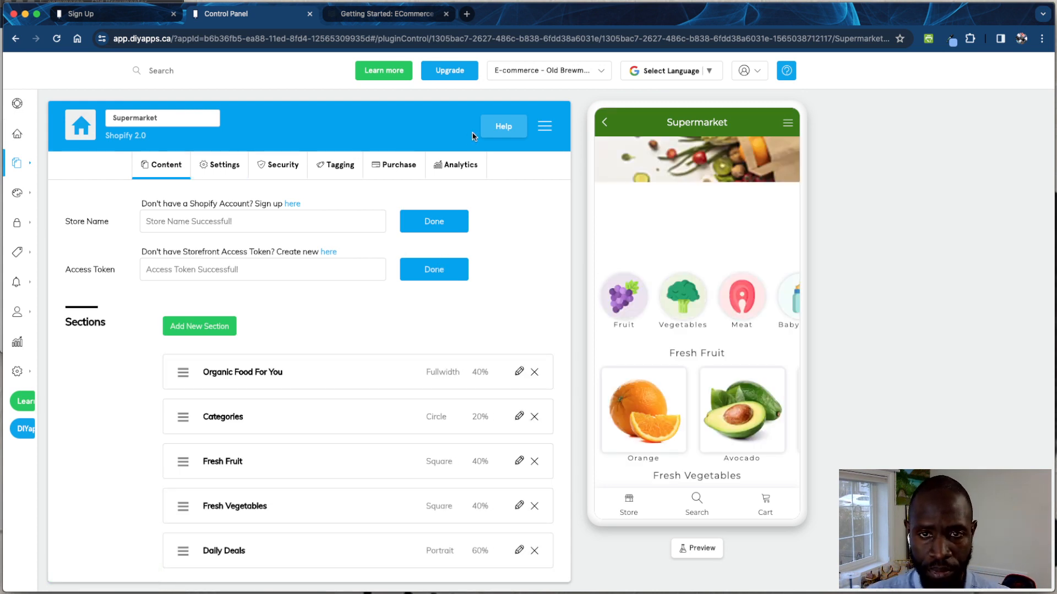
pyautogui.moveTo(21, 166)
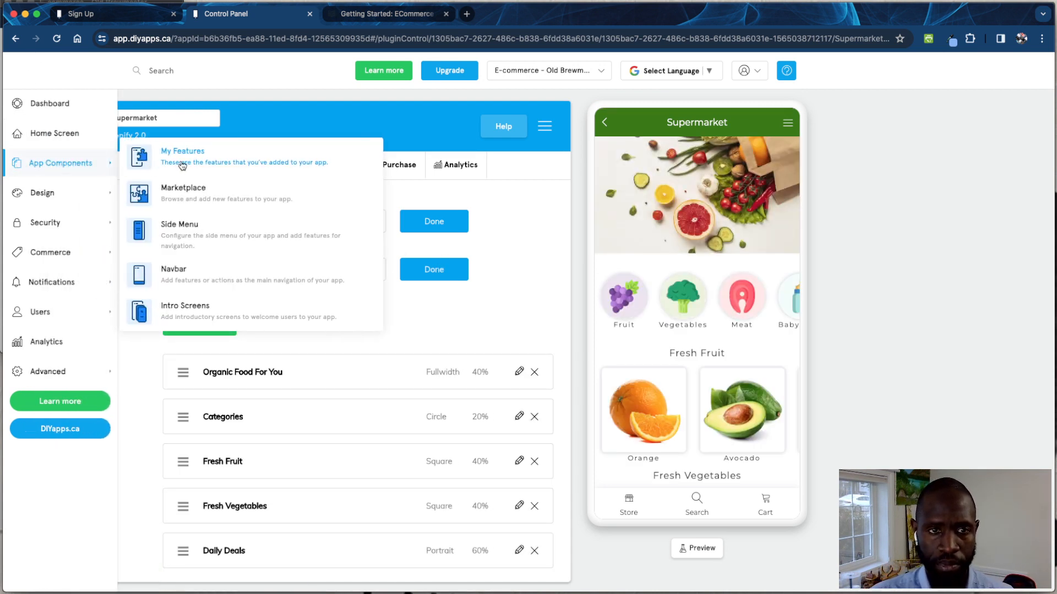
pyautogui.click(66, 134)
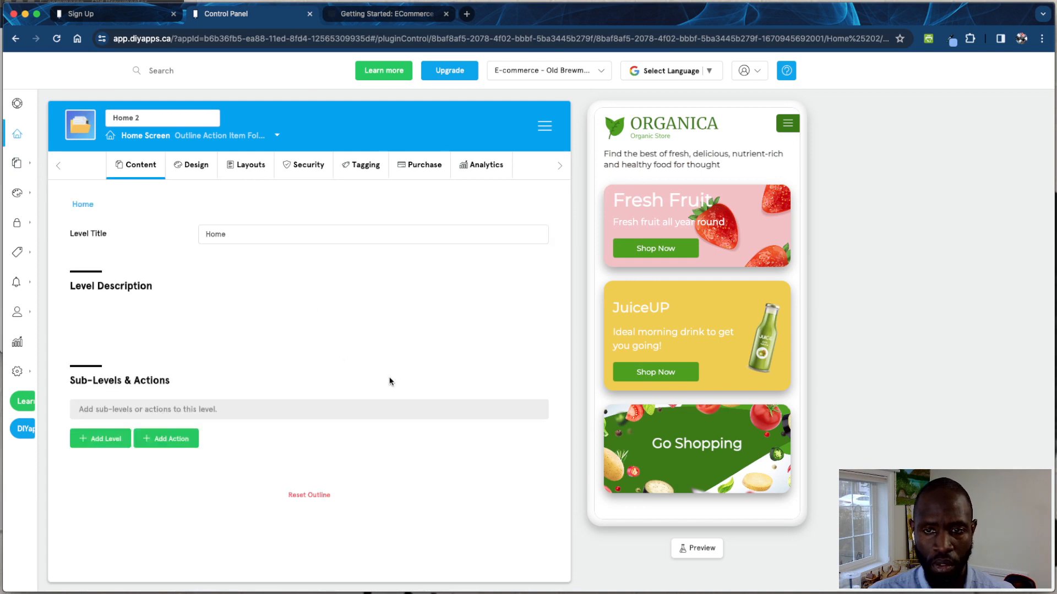
# Step: Review the rest of the level description down to the Go Shopping banner and compare it with the app preview
pyautogui.scroll(-5, 338, 392)
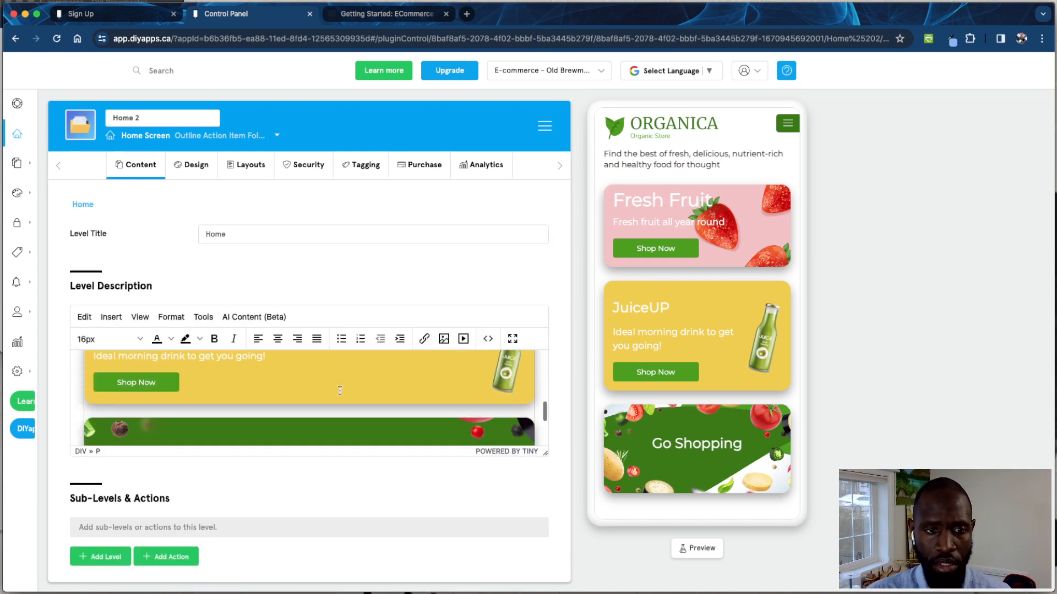
pyautogui.scroll(2, 340, 390)
pyautogui.scroll(-5, 209, 397)
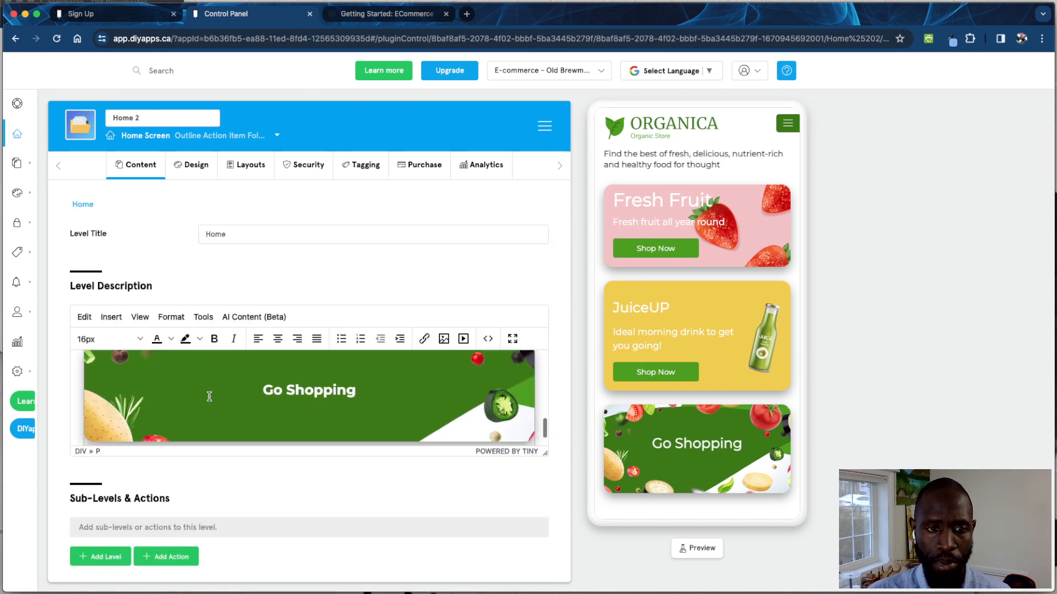
pyautogui.scroll(-1, 209, 397)
pyautogui.click(293, 370)
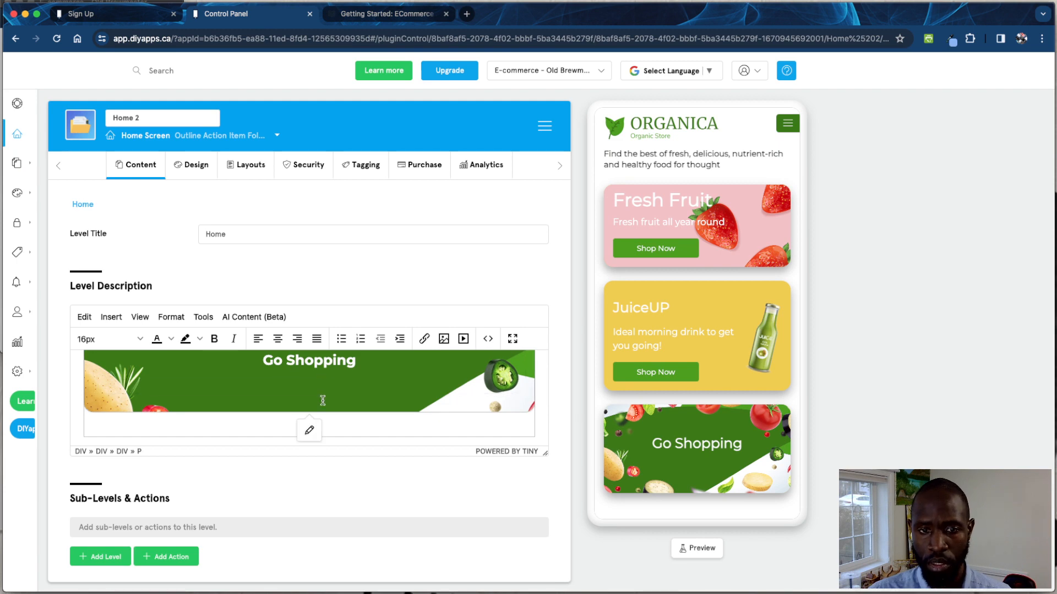
pyautogui.scroll(-2, 325, 405)
pyautogui.scroll(-1, 660, 389)
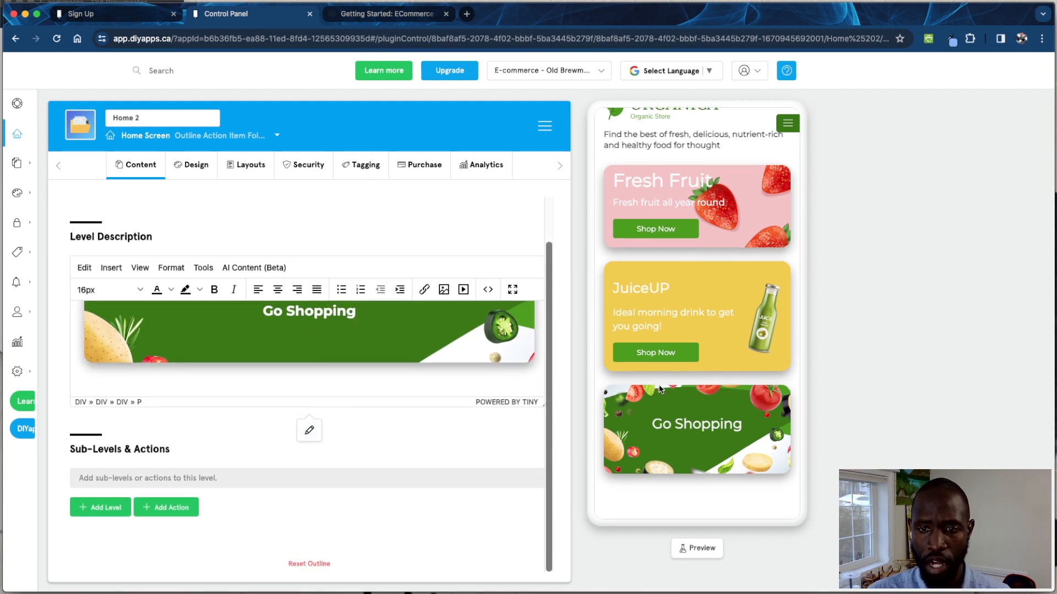
pyautogui.scroll(-5, 659, 389)
# Step: Add an action to the home screen that opens the News and Announcements feature and save it
pyautogui.click(166, 507)
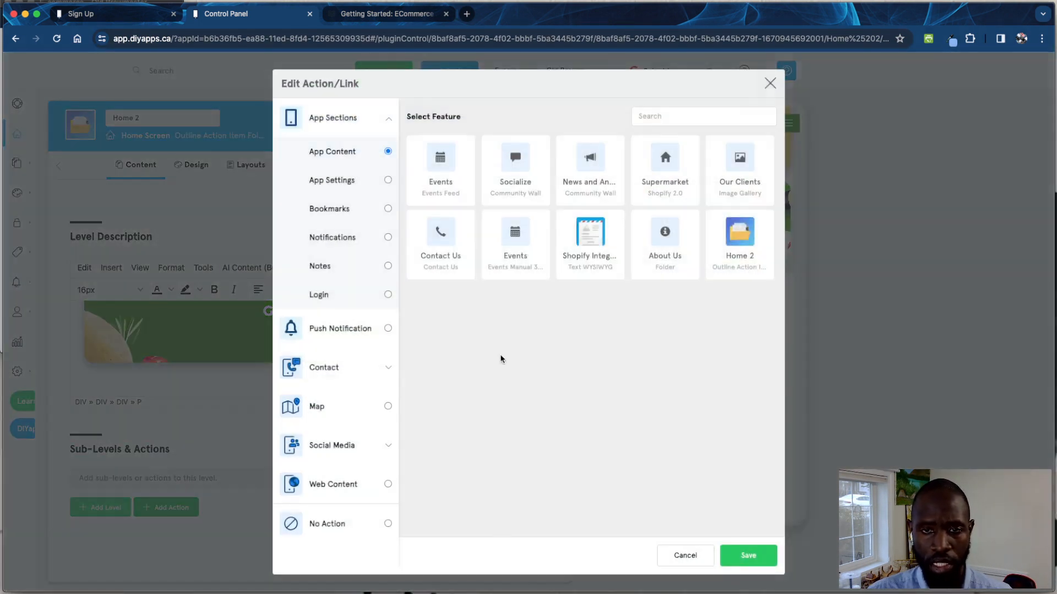
pyautogui.click(575, 197)
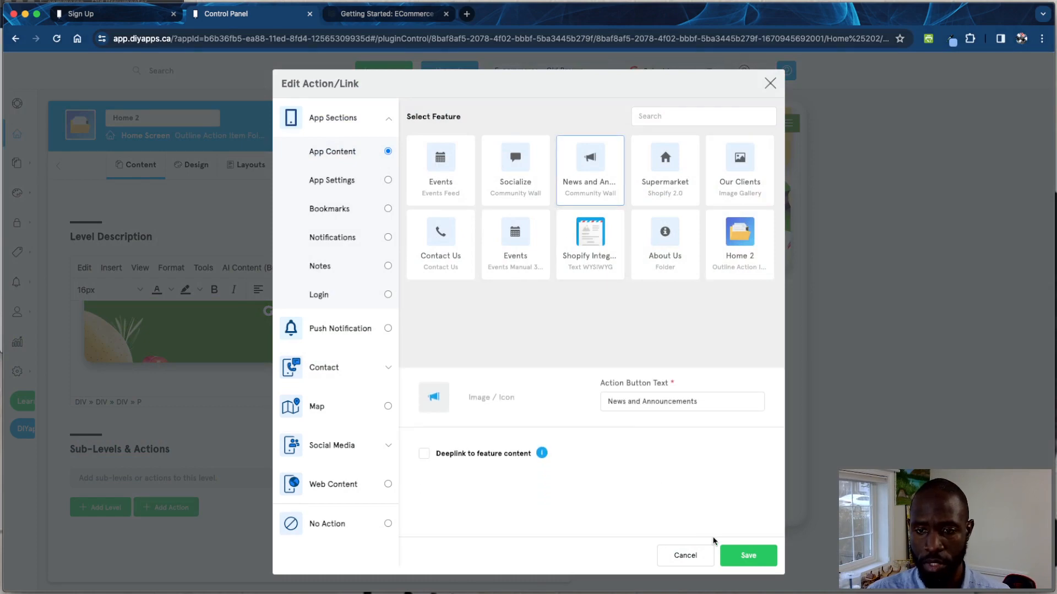
pyautogui.click(734, 554)
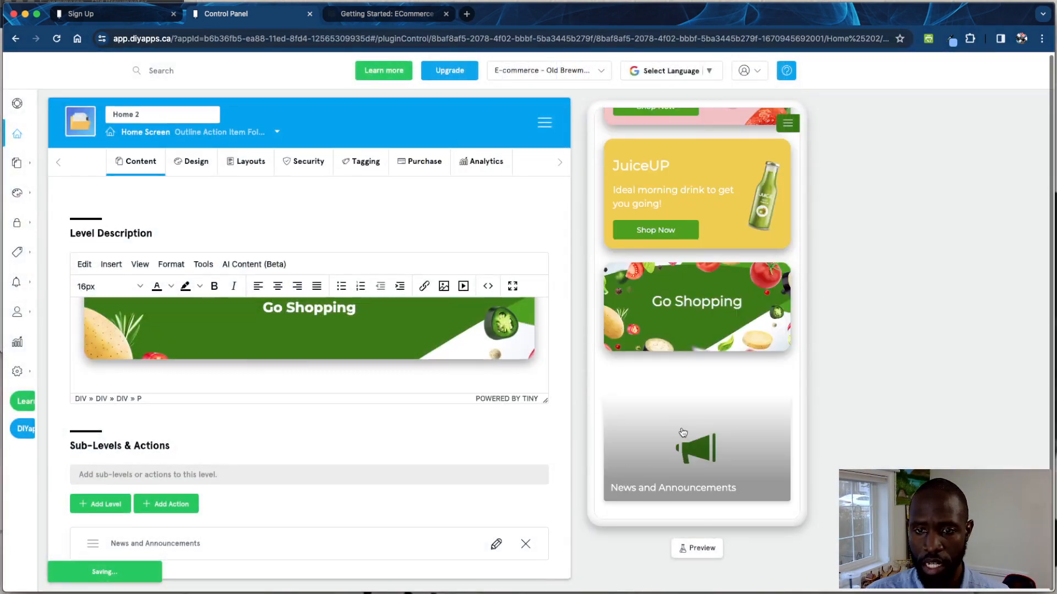
# Step: Examine the home screen's design settings and available layouts, comparing them with the action's appearance in the app preview
pyautogui.click(187, 166)
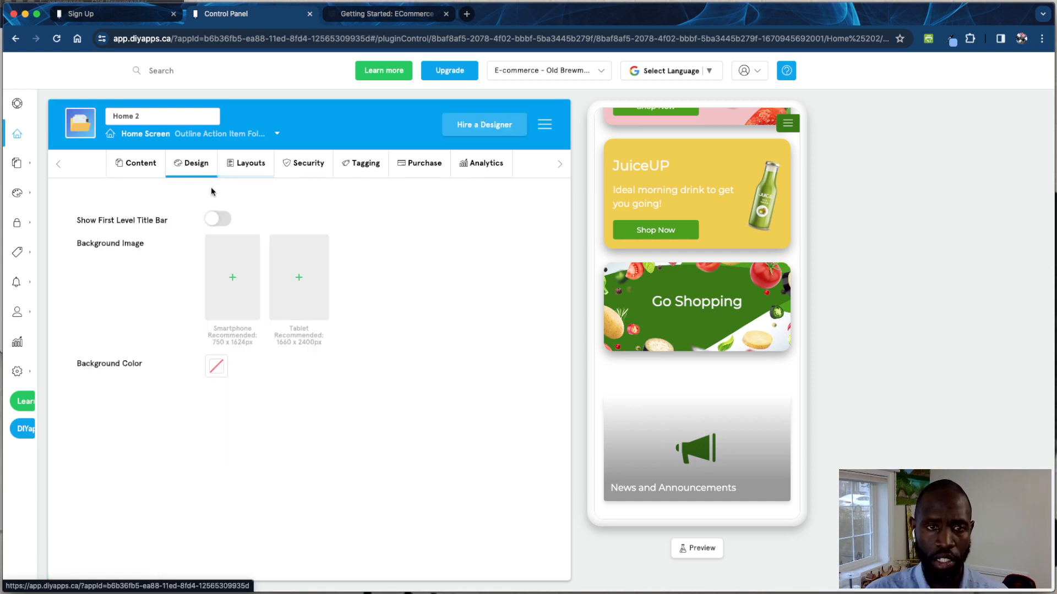
pyautogui.scroll(3, 694, 307)
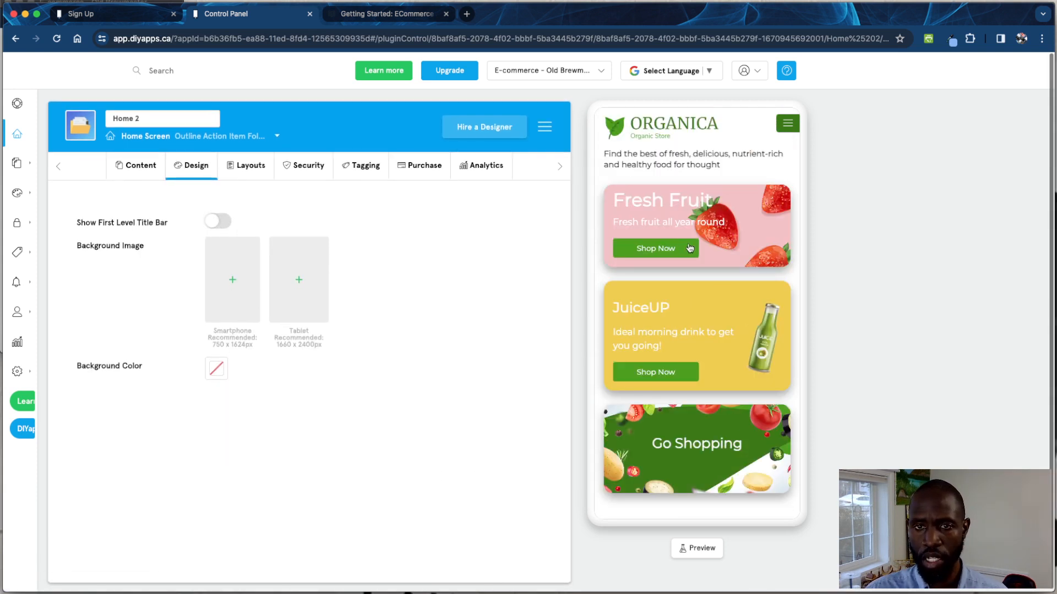
pyautogui.click(246, 169)
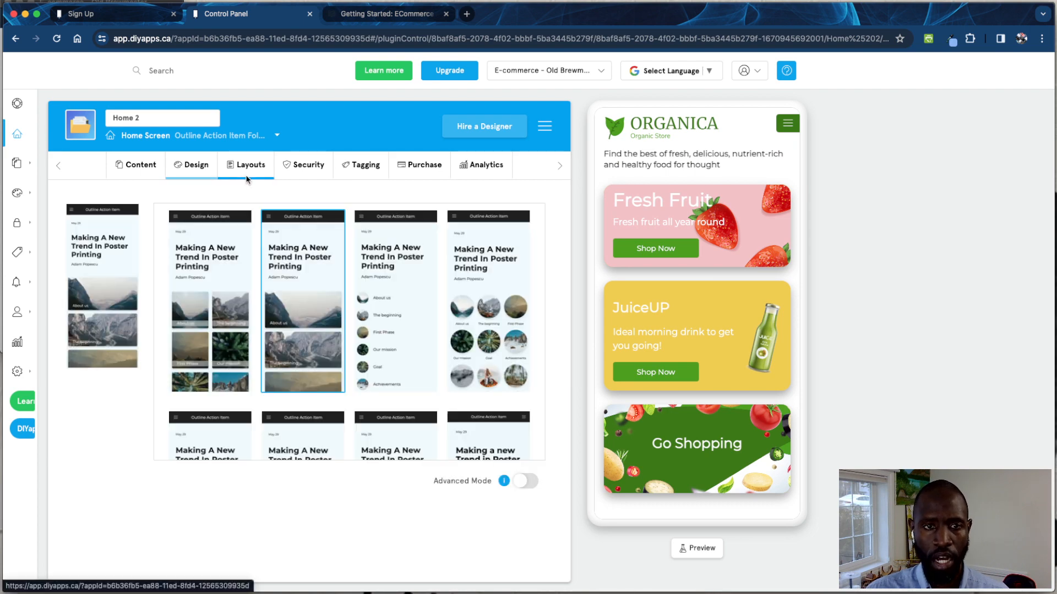
pyautogui.scroll(-3, 333, 340)
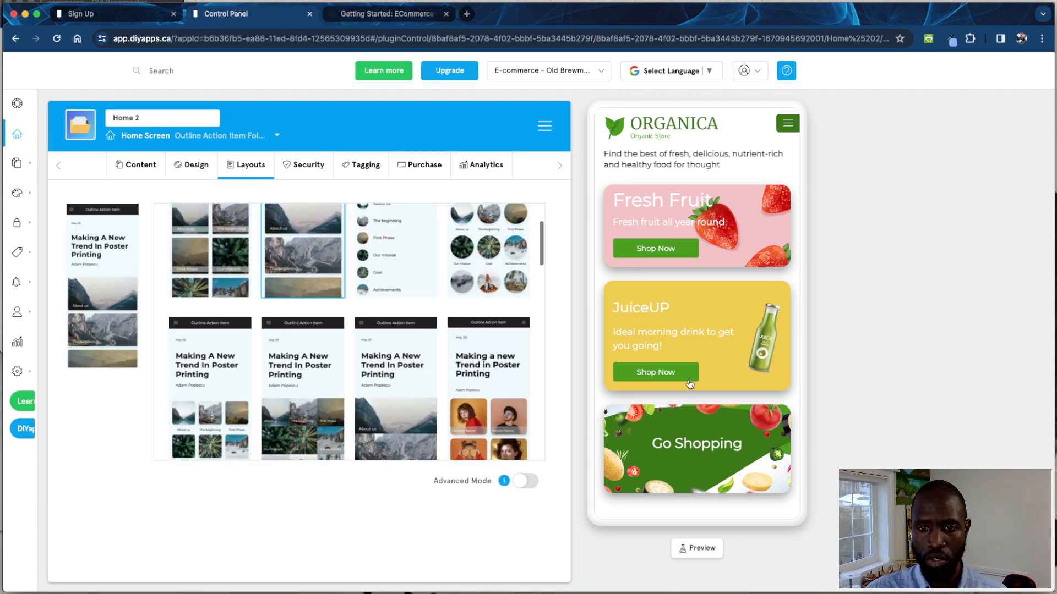
pyautogui.scroll(-3, 689, 384)
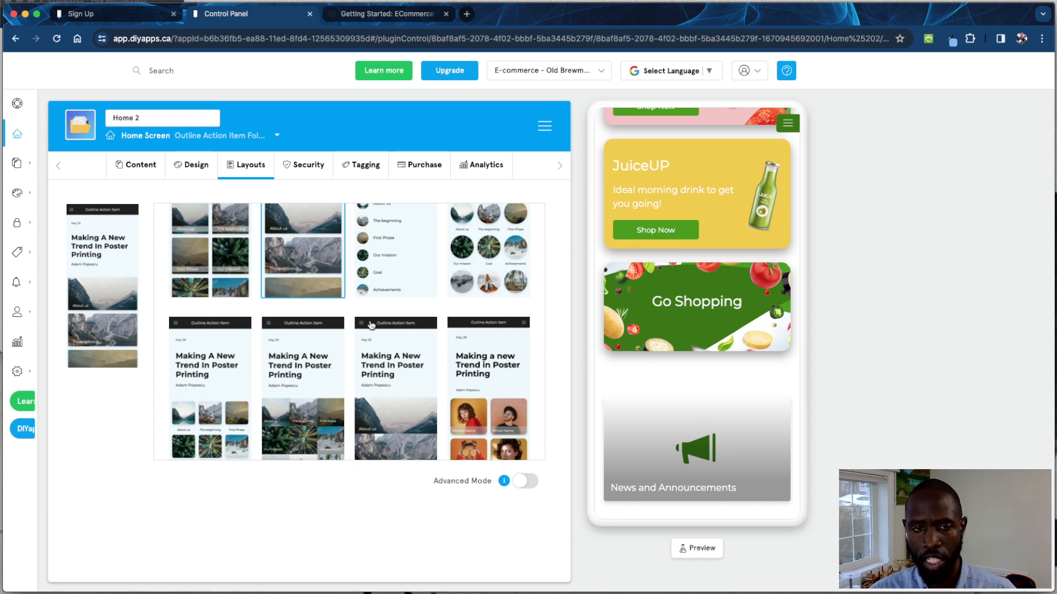
pyautogui.scroll(3, 313, 297)
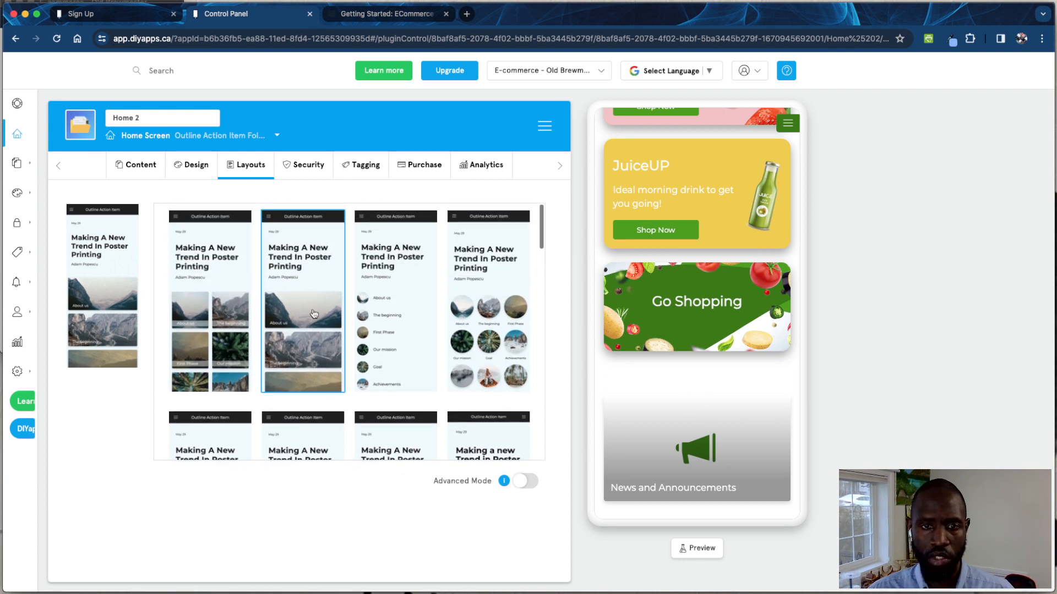
# Step: Try the circular-icon grid layout and the two-column rounded portrait card layout for the home screen, checking the preview
pyautogui.click(466, 337)
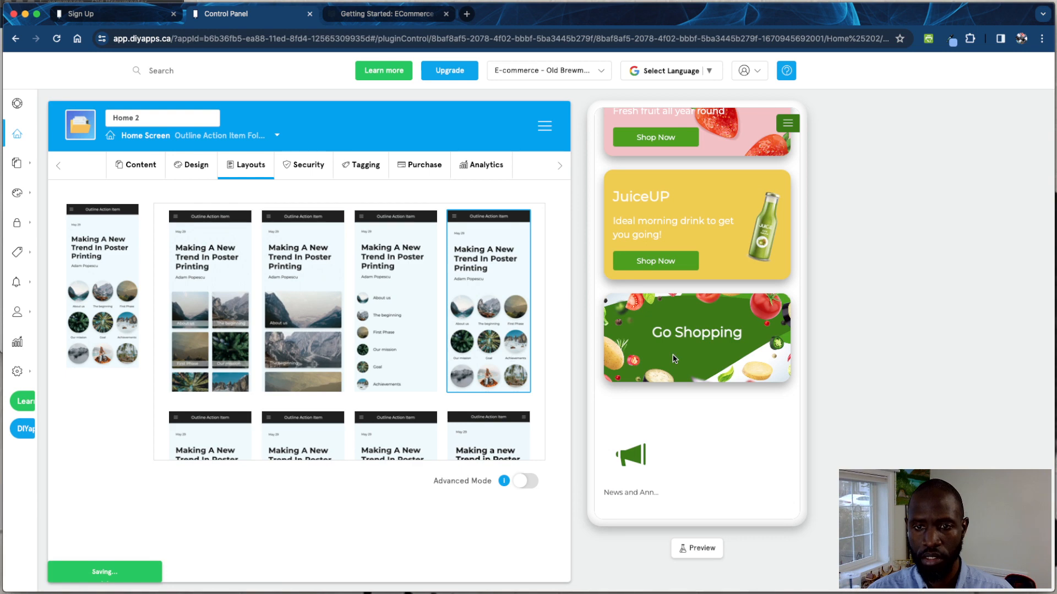
pyautogui.scroll(-3, 526, 355)
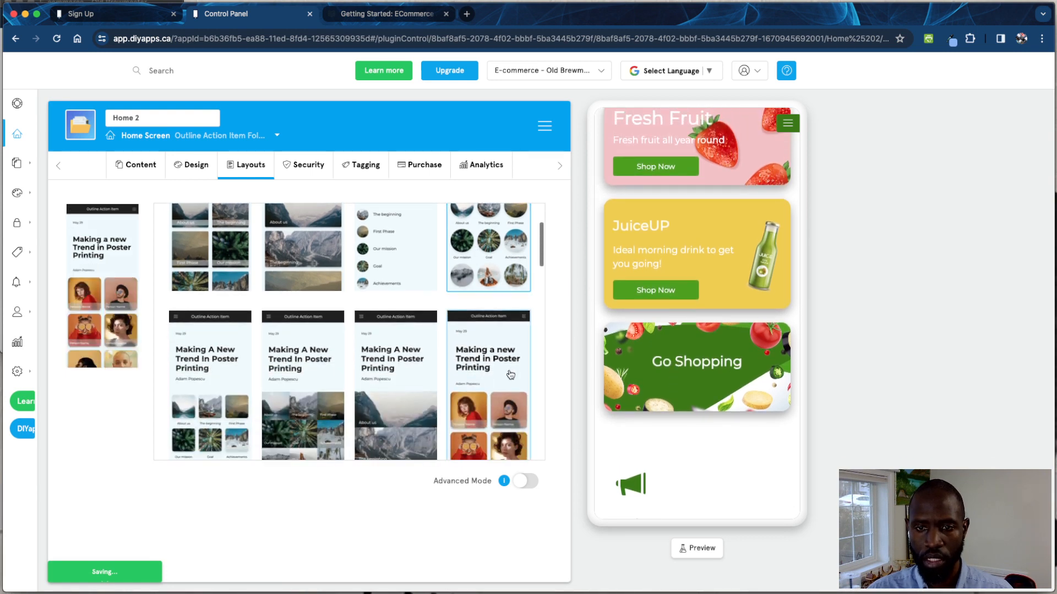
pyautogui.click(511, 374)
pyautogui.scroll(-1, 659, 466)
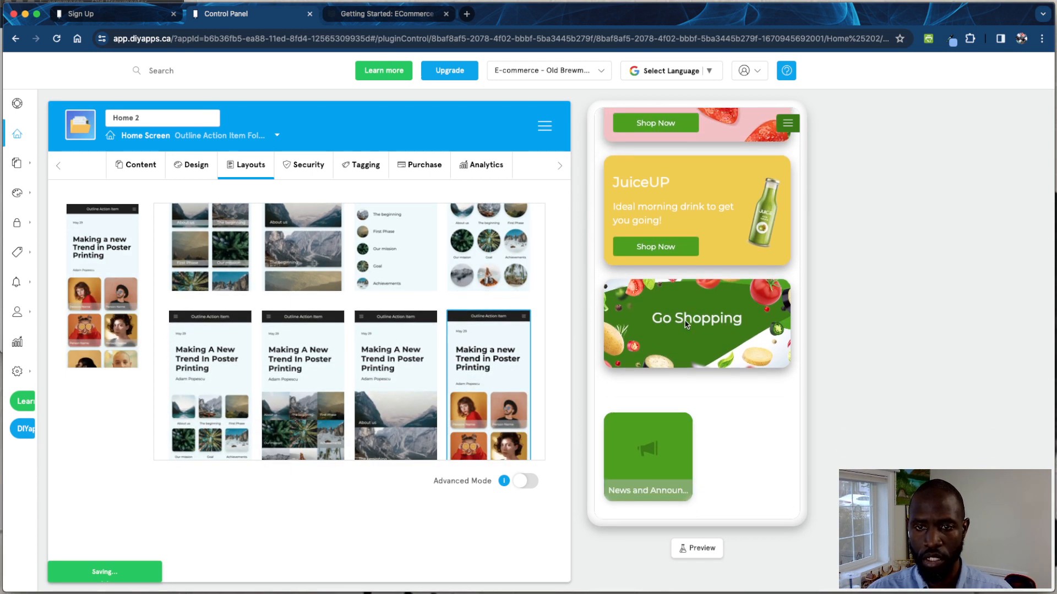
pyautogui.scroll(3, 686, 323)
# Step: Insert the preset layout with cards numbered 01 to 06 into the level description, and undo the insertion
pyautogui.click(142, 165)
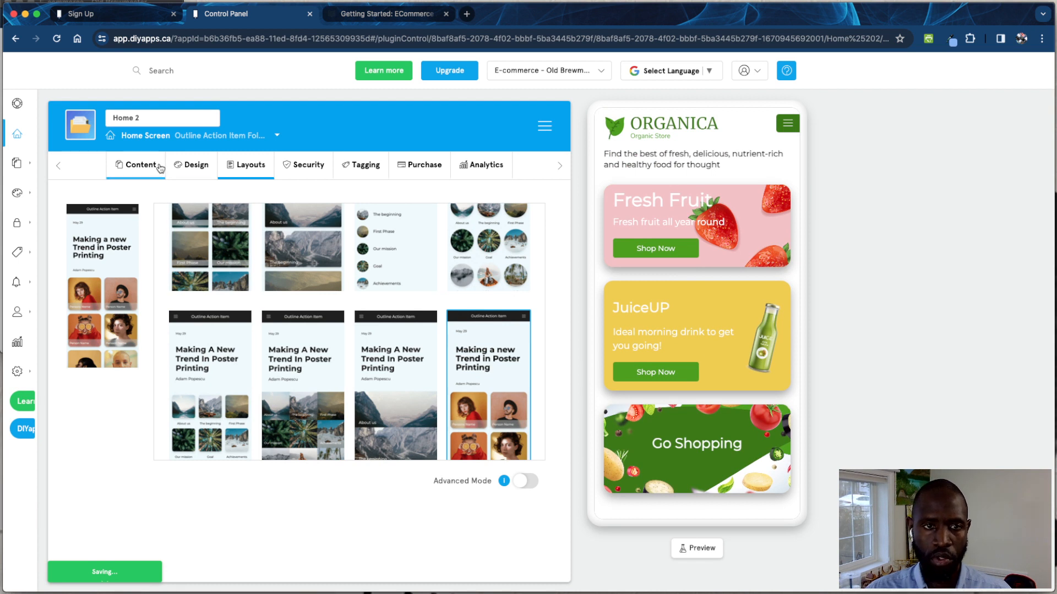
pyautogui.scroll(-3, 282, 310)
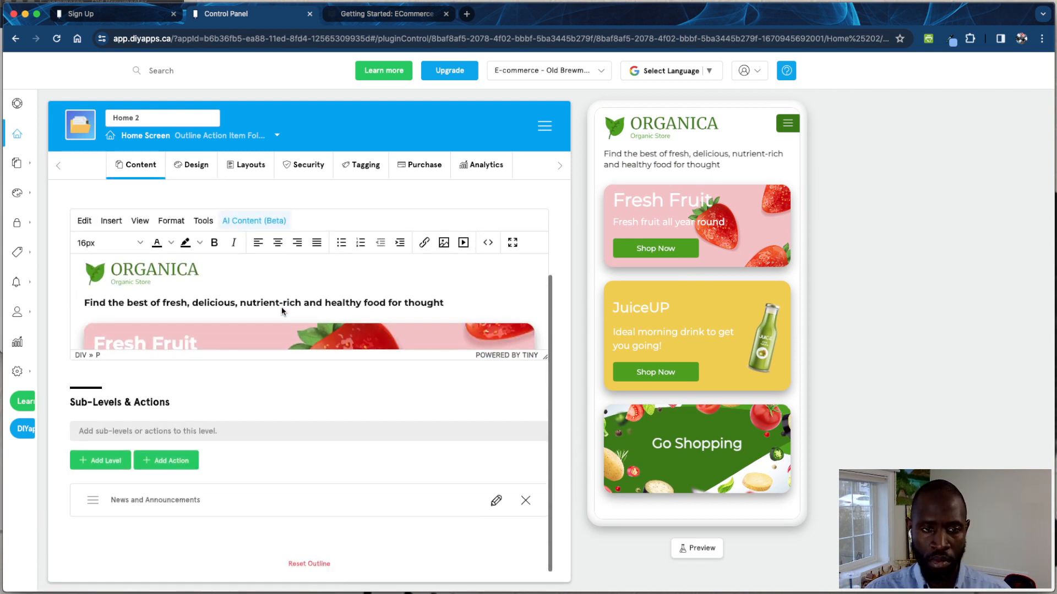
pyautogui.scroll(-3, 241, 308)
pyautogui.scroll(-4, 241, 308)
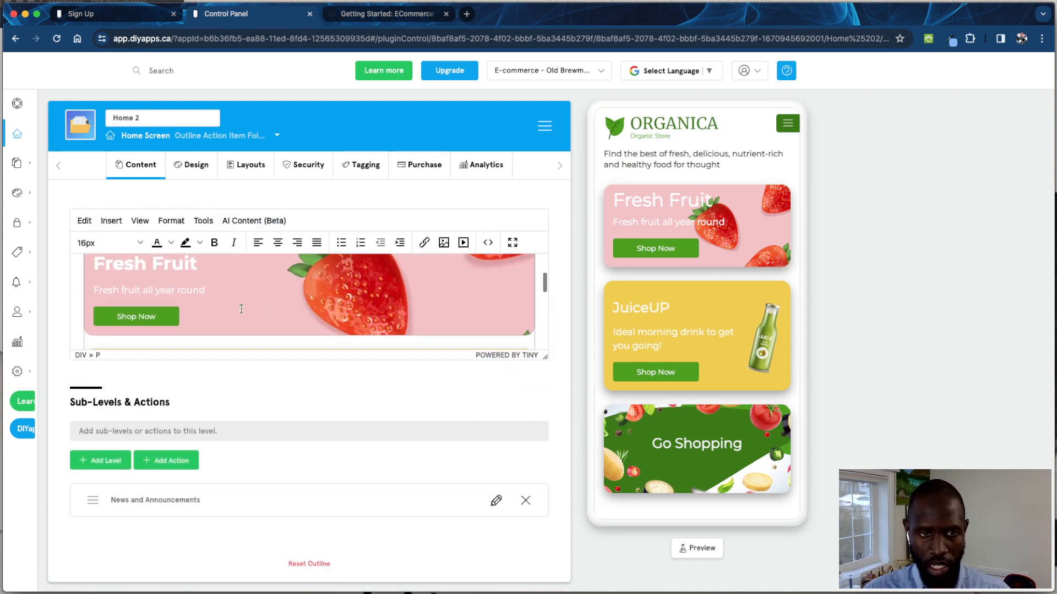
pyautogui.click(110, 222)
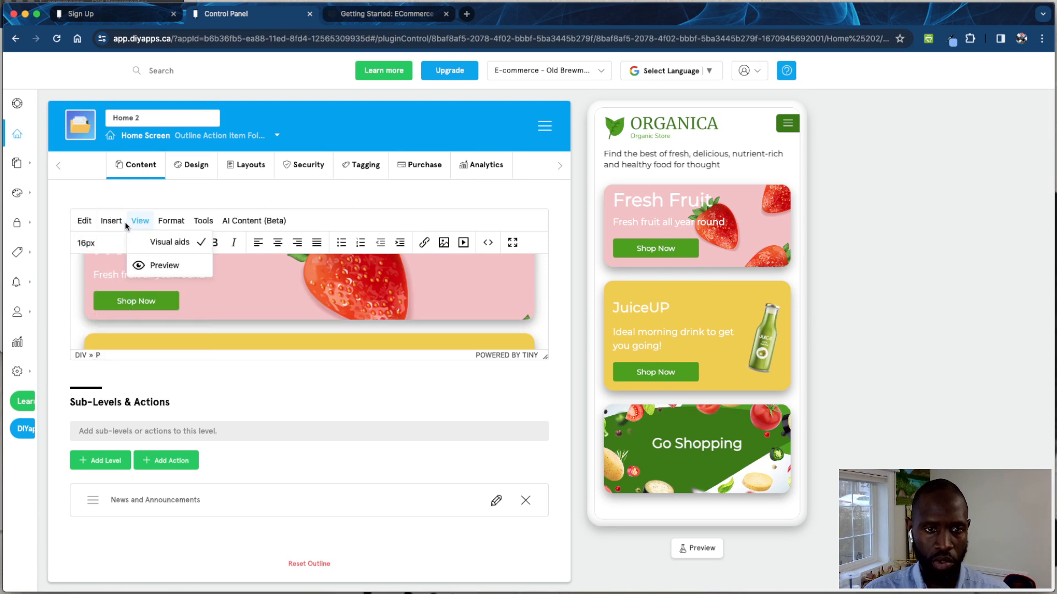
pyautogui.click(131, 344)
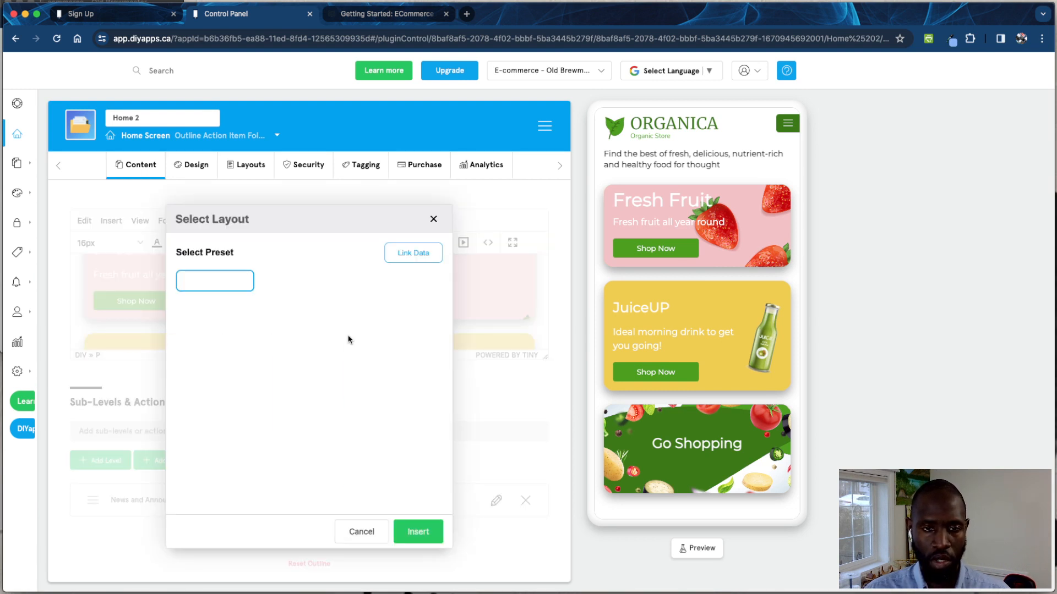
pyautogui.scroll(-1, 232, 371)
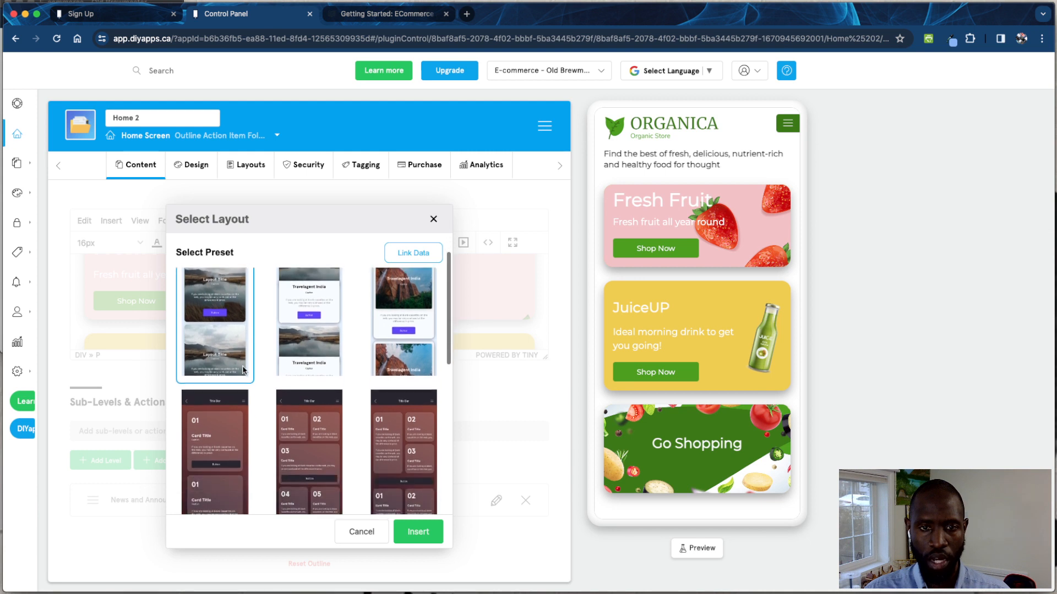
pyautogui.scroll(-2, 330, 386)
pyautogui.click(307, 373)
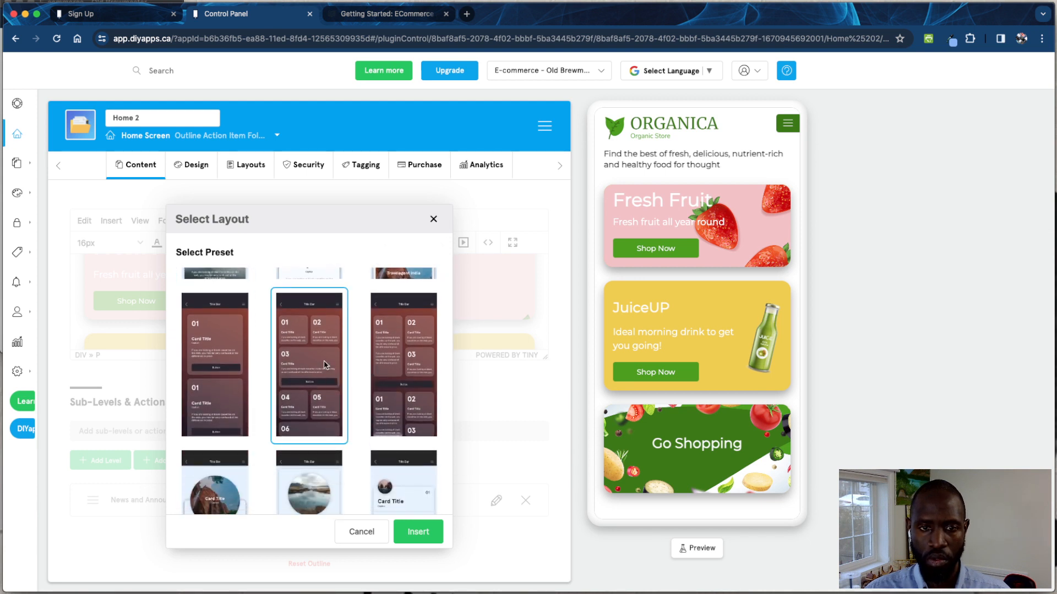
pyautogui.click(411, 527)
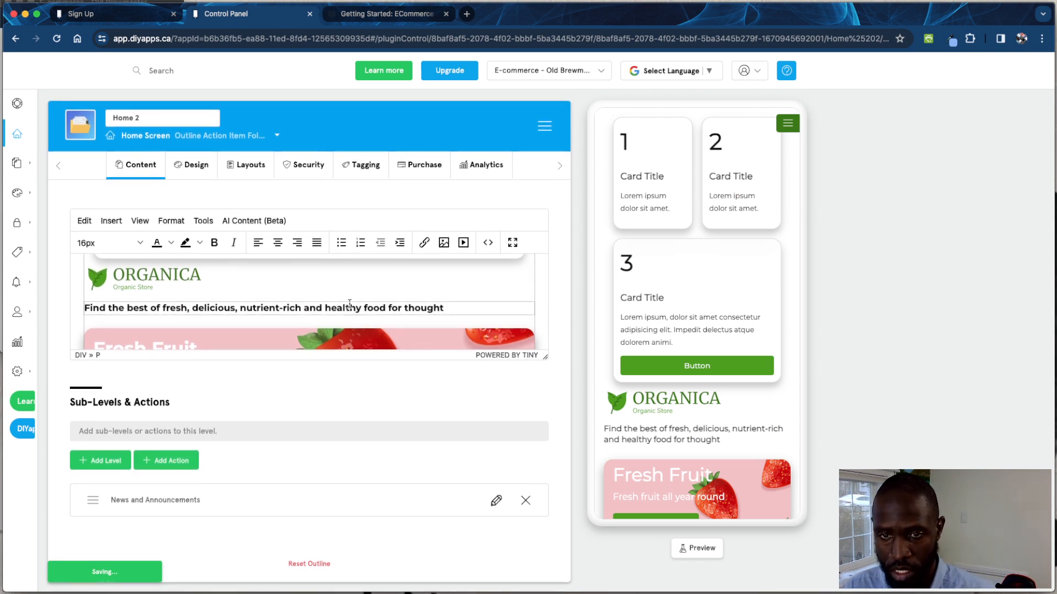
pyautogui.press('super+z')
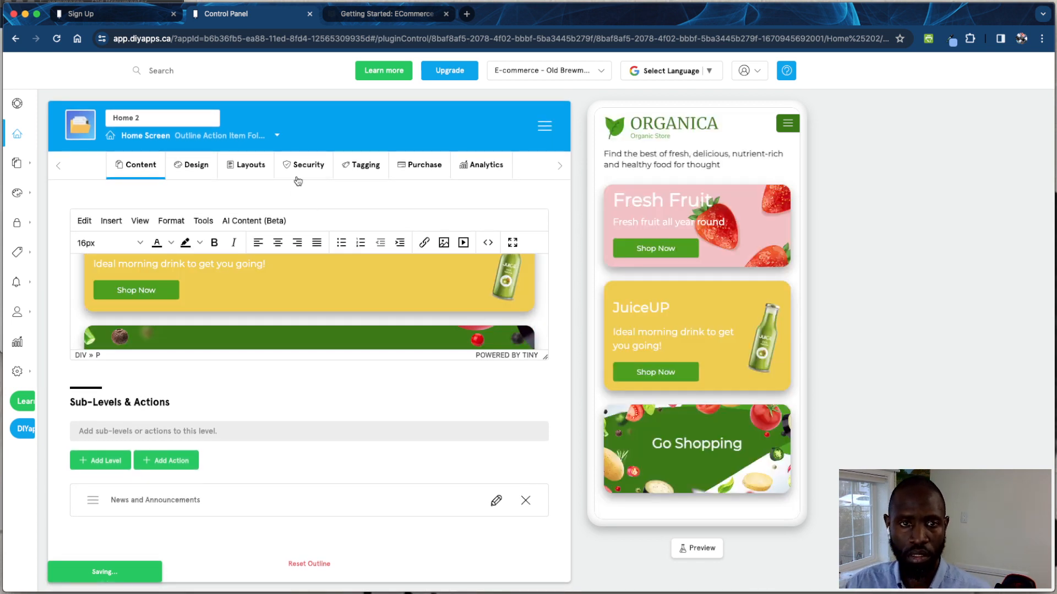
# Step: Apply the layout with full-width stacked image tiles to the home screen
pyautogui.click(248, 165)
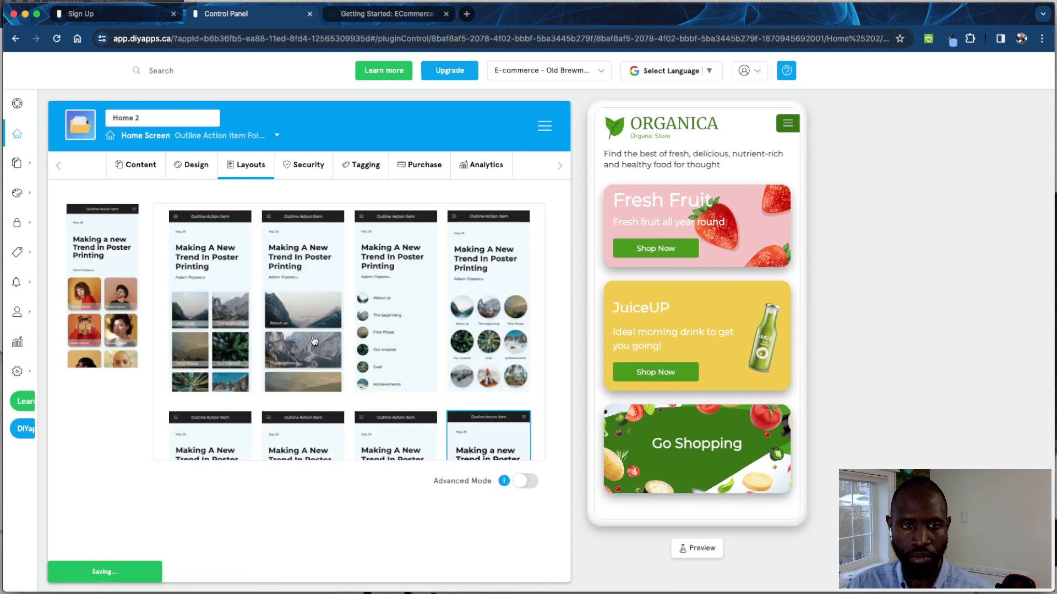
pyautogui.click(316, 339)
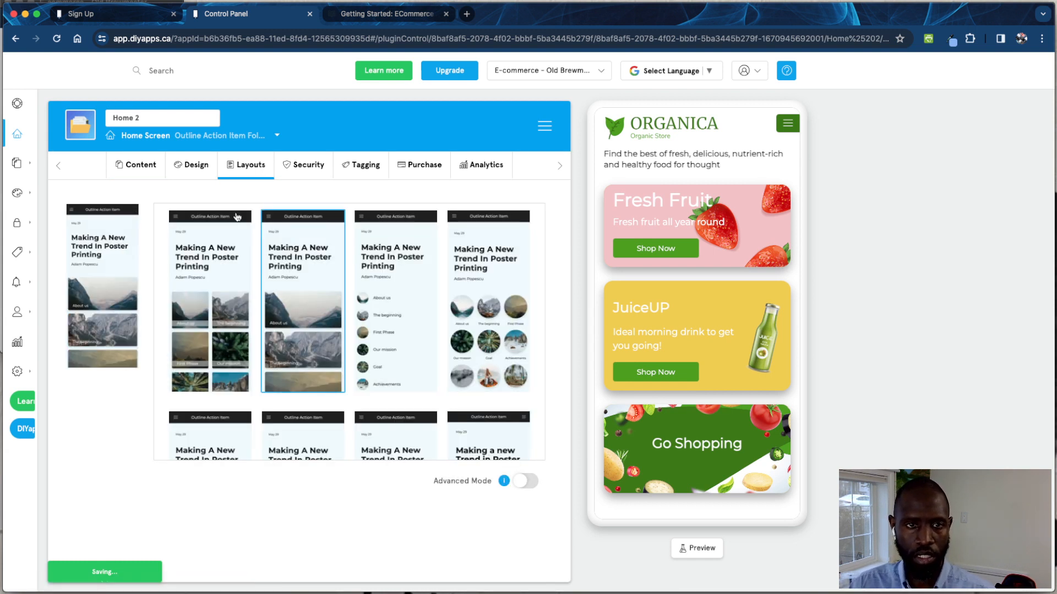
# Step: Delete the News and Announcements action from the home screen's sub-levels and actions, and check the app preview
pyautogui.click(193, 178)
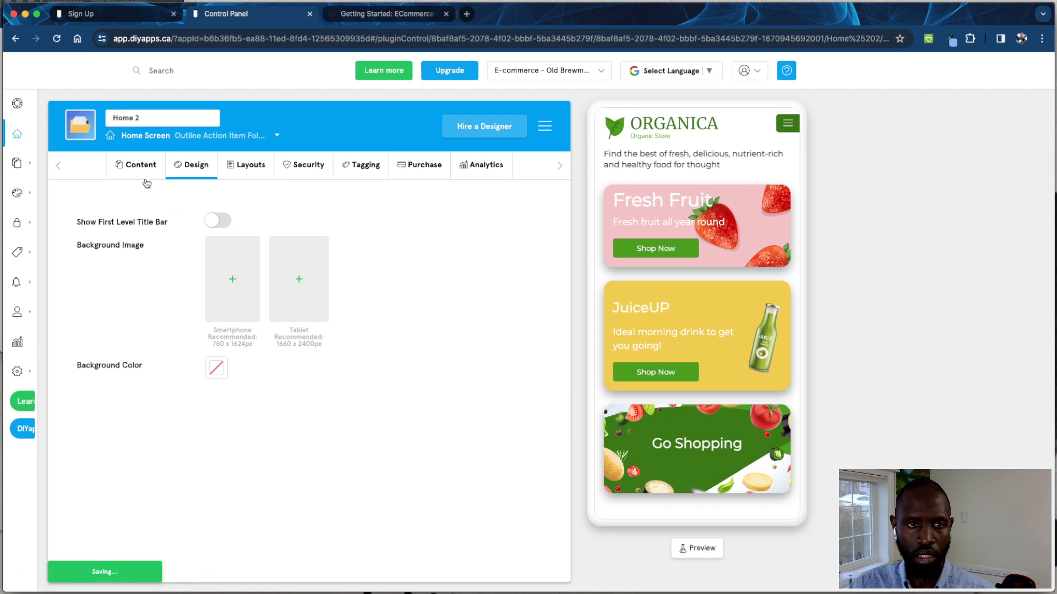
pyautogui.click(144, 177)
pyautogui.scroll(-2, 231, 385)
pyautogui.scroll(-8, 296, 437)
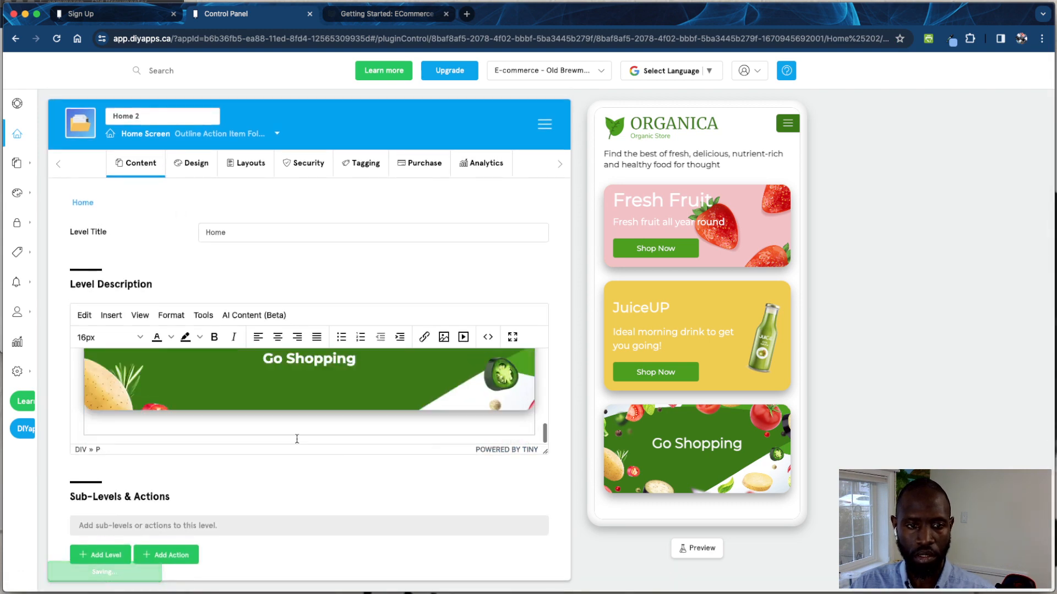
pyautogui.scroll(-2, 213, 487)
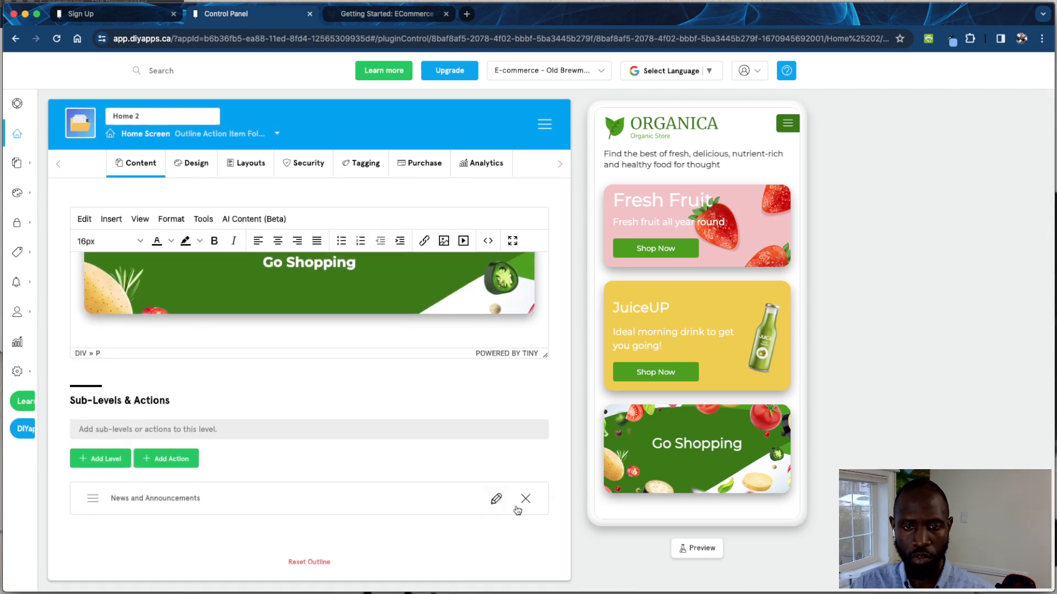
pyautogui.click(522, 503)
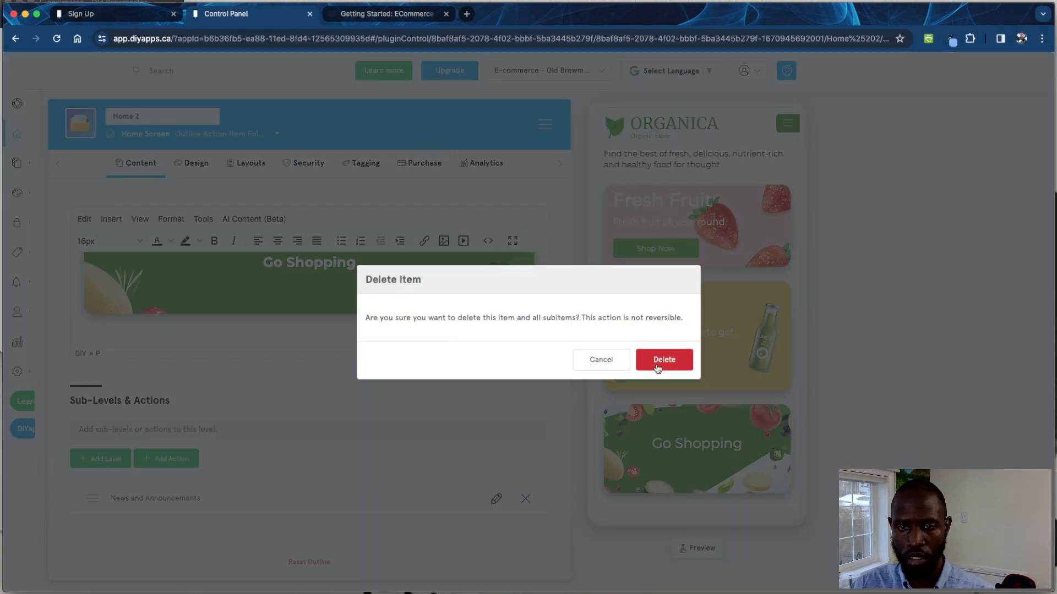
pyautogui.click(665, 359)
pyautogui.scroll(-3, 637, 392)
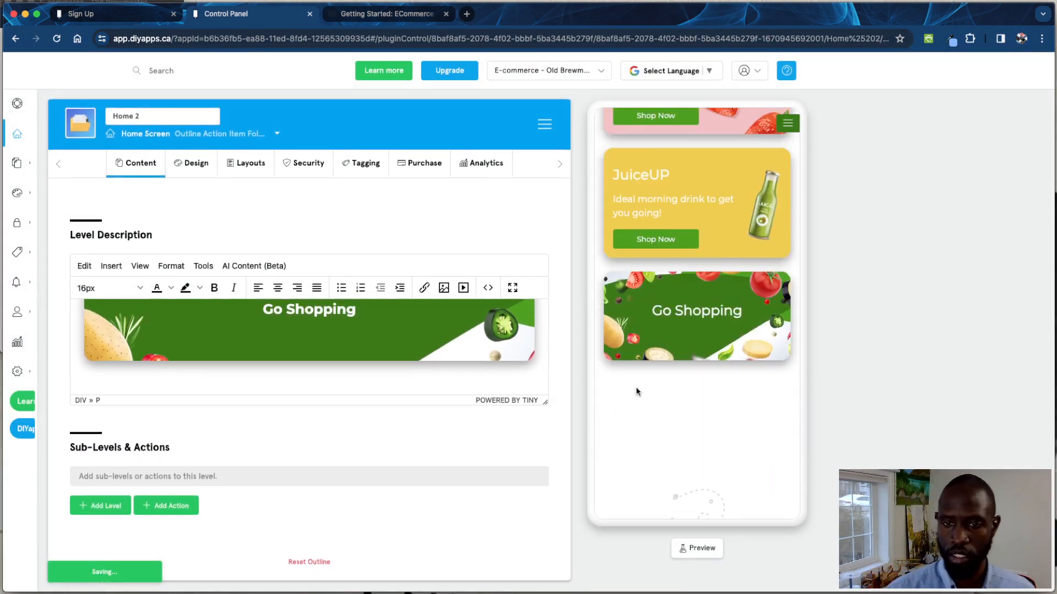
pyautogui.scroll(3, 635, 392)
pyautogui.scroll(1, 551, 408)
pyautogui.scroll(2, 460, 429)
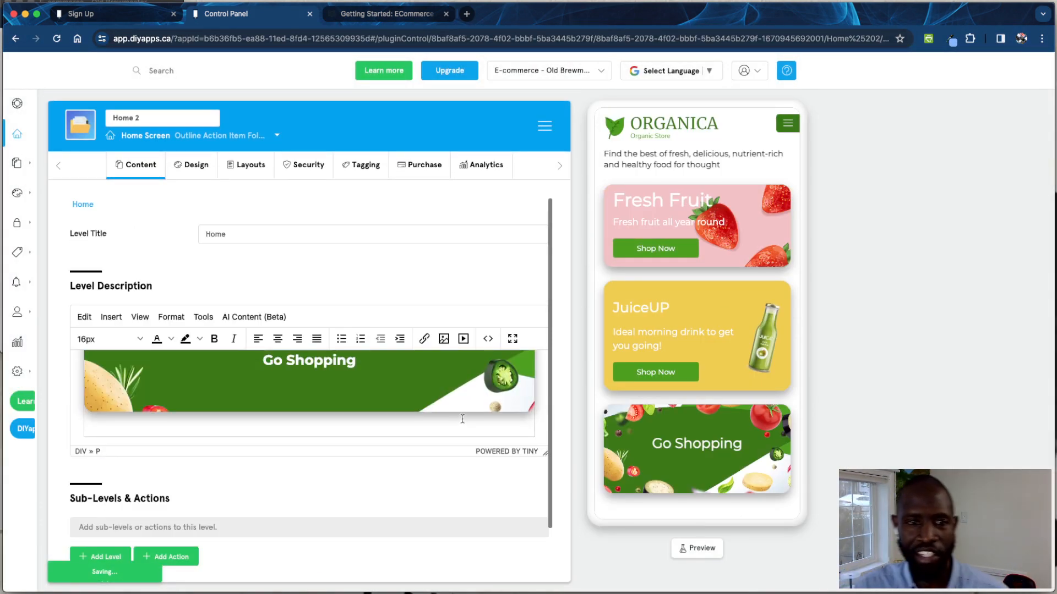
# Step: Examine the home screen's security access settings, tagging options and in-app purchase settings
pyautogui.click(210, 177)
pyautogui.click(248, 168)
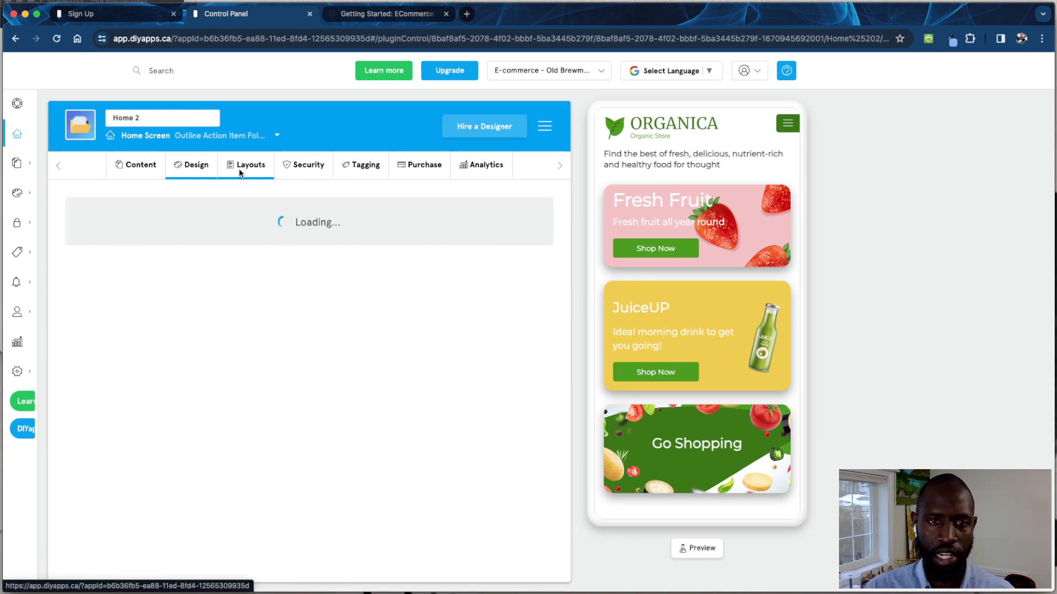
pyautogui.click(296, 168)
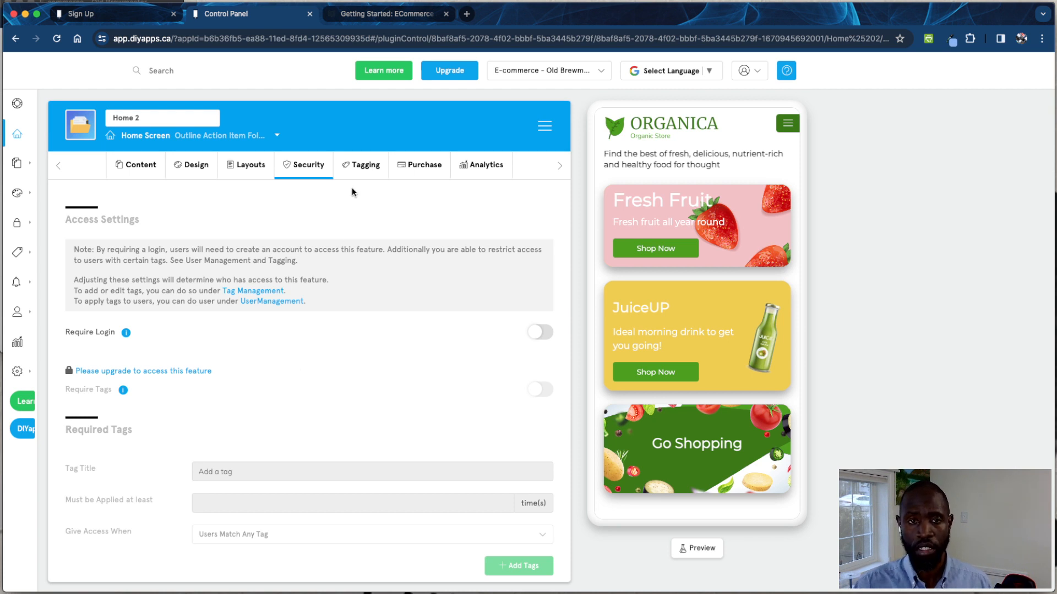
pyautogui.click(359, 172)
pyautogui.click(283, 265)
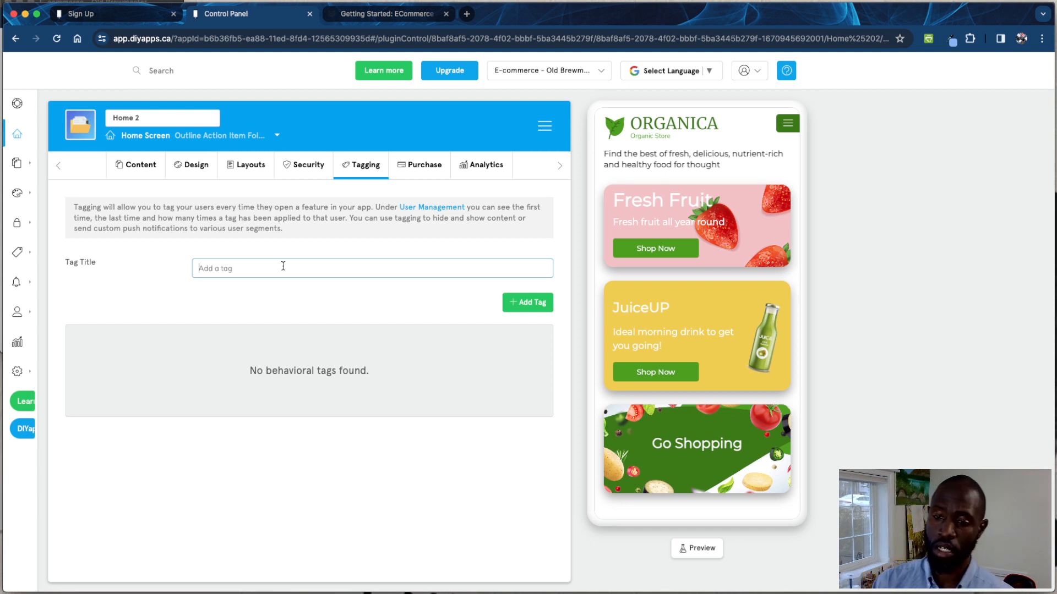
pyautogui.click(283, 266)
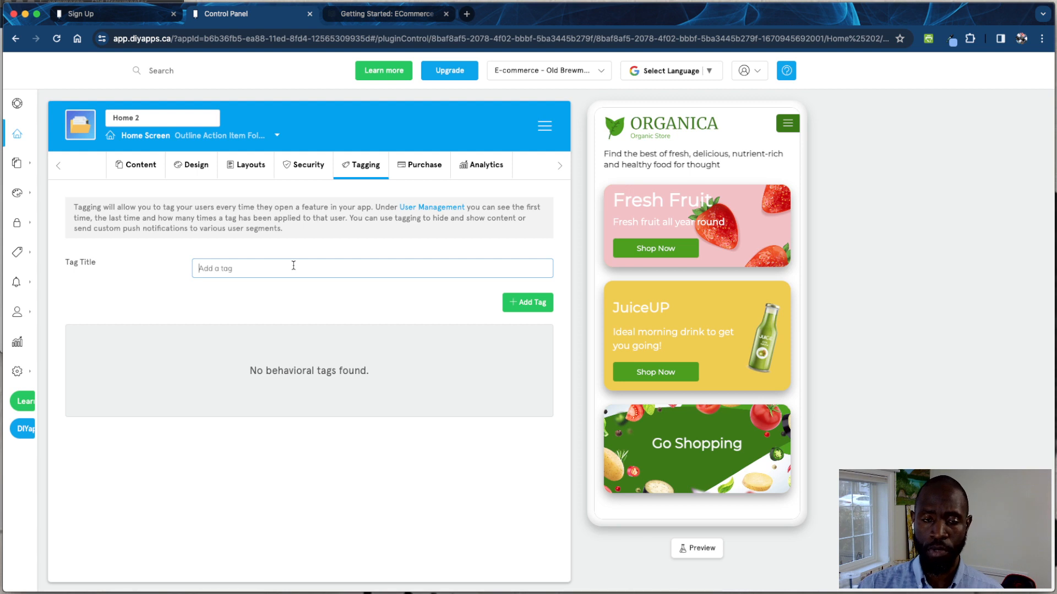
pyautogui.click(419, 164)
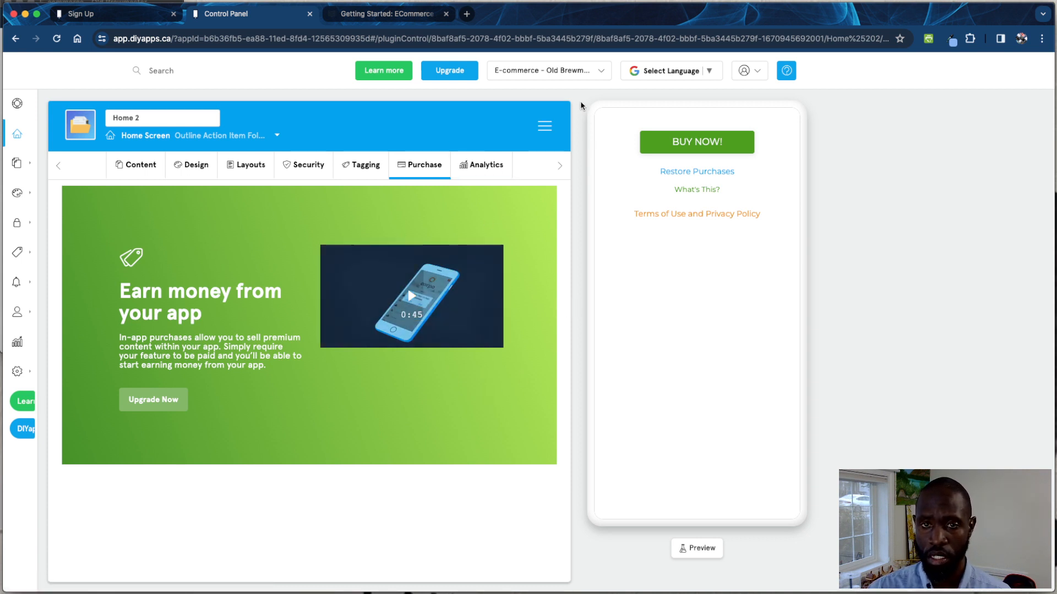
# Step: Examine the home screen's analytics, including the Details view and the selectable events
pyautogui.click(489, 174)
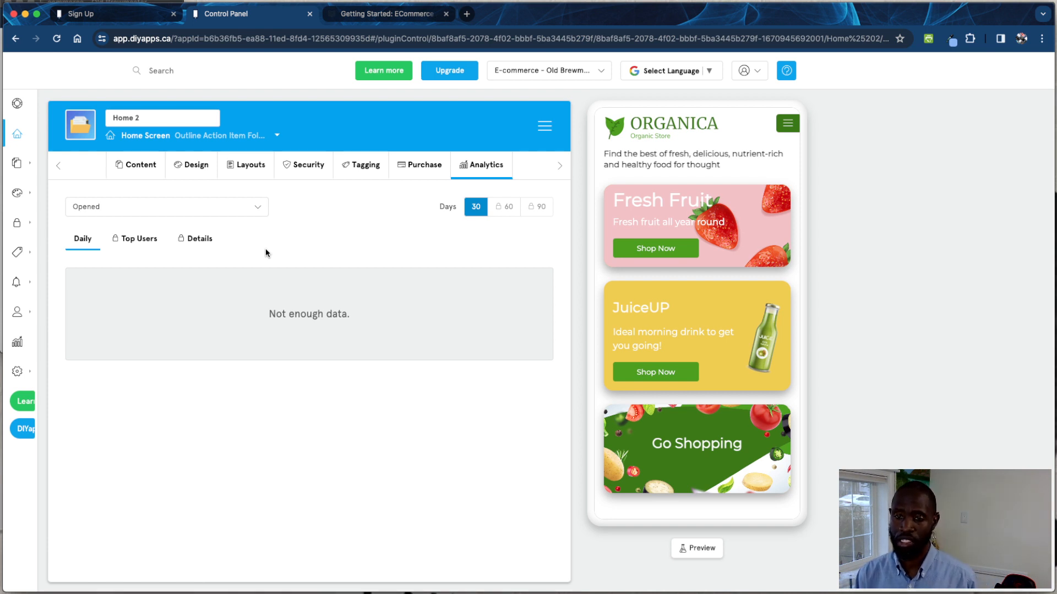
pyautogui.click(210, 239)
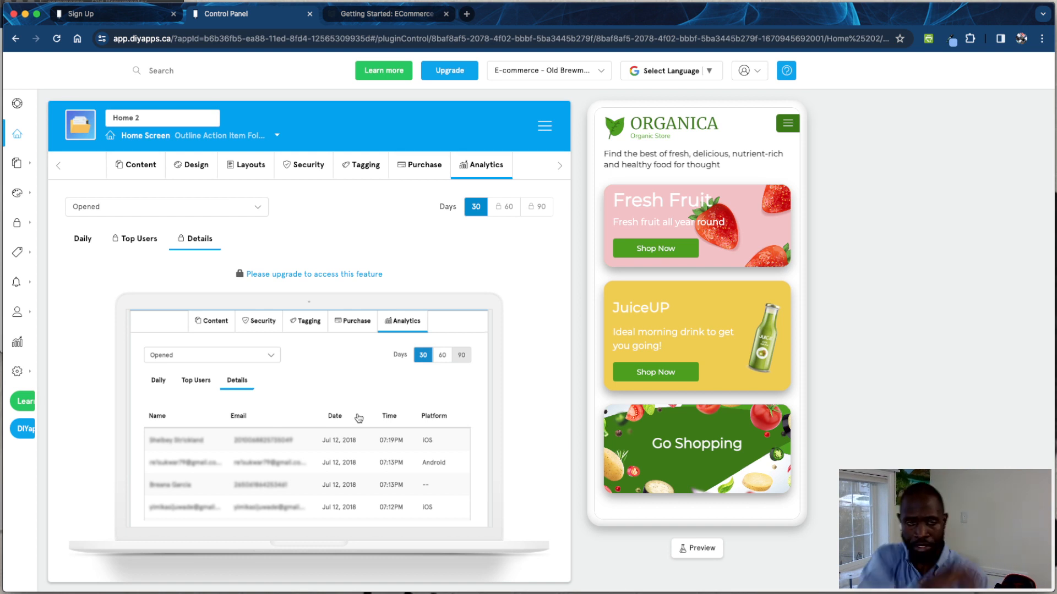
pyautogui.click(259, 216)
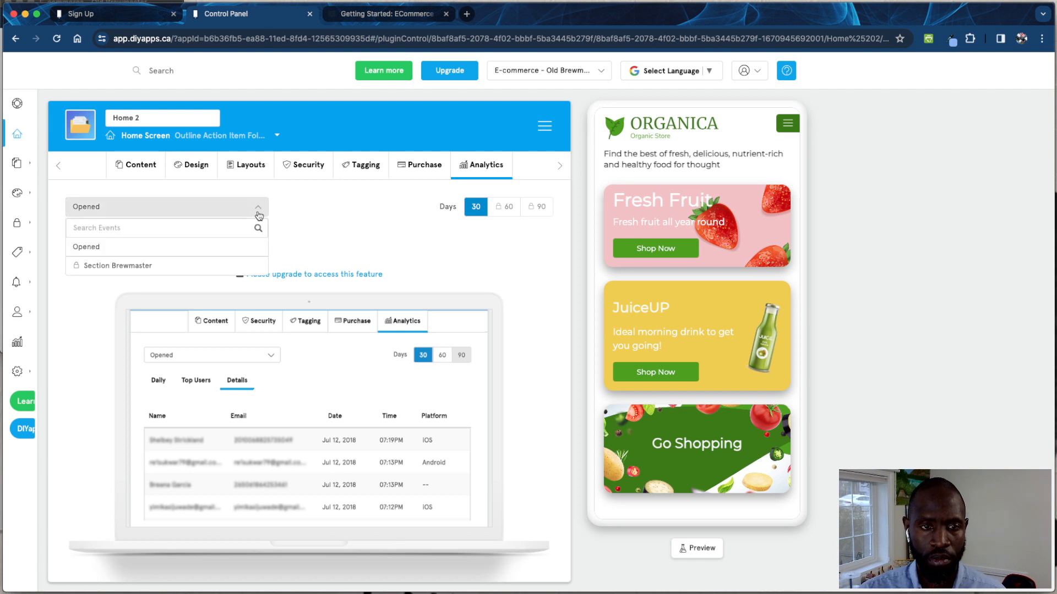
pyautogui.click(306, 212)
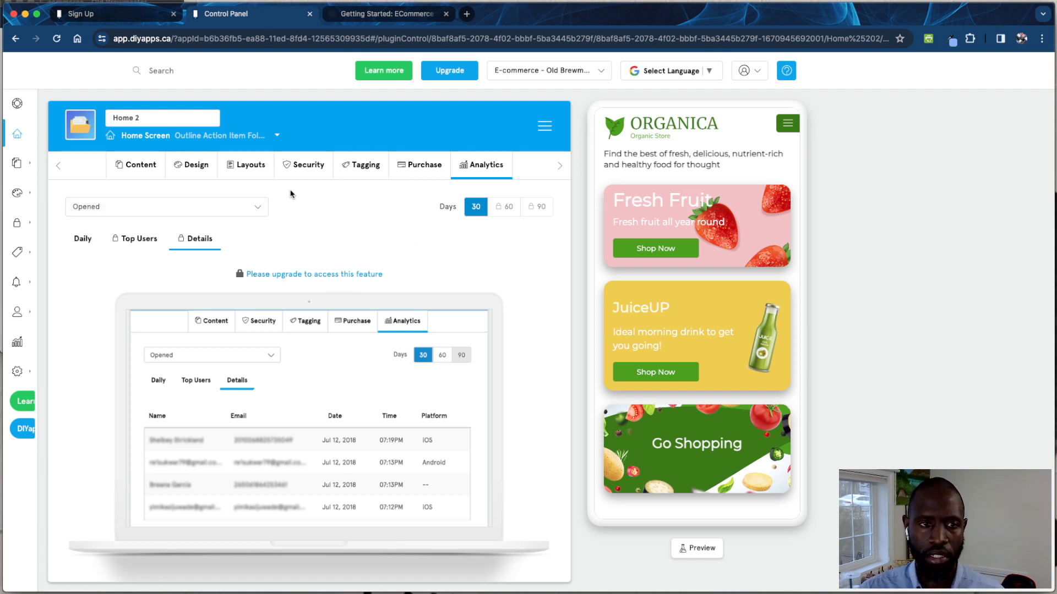
pyautogui.moveTo(46, 138)
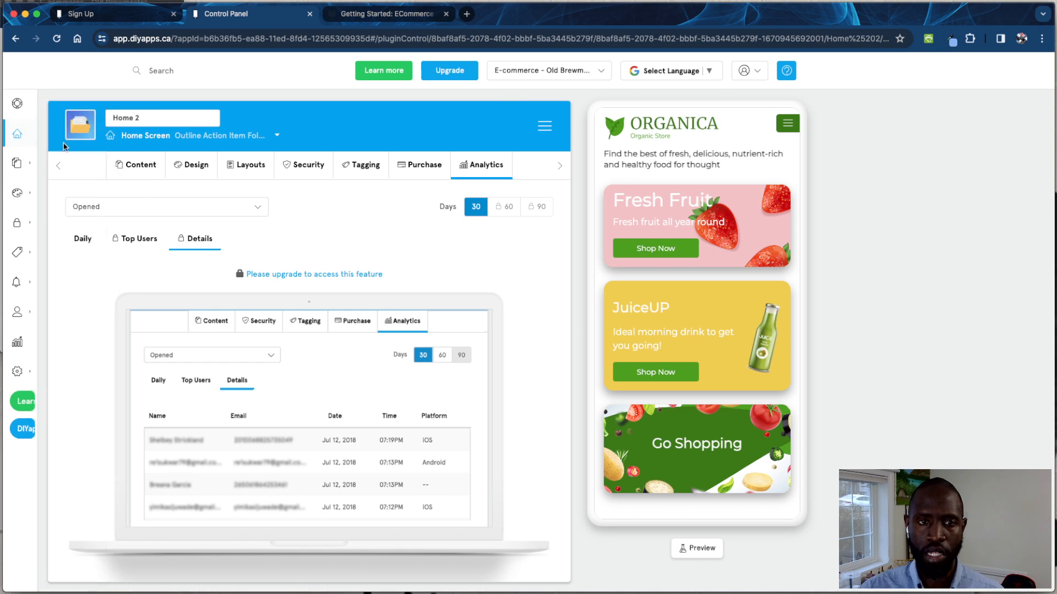
# Step: Return to the home screen's content and review the list of features already added to the app
pyautogui.click(121, 167)
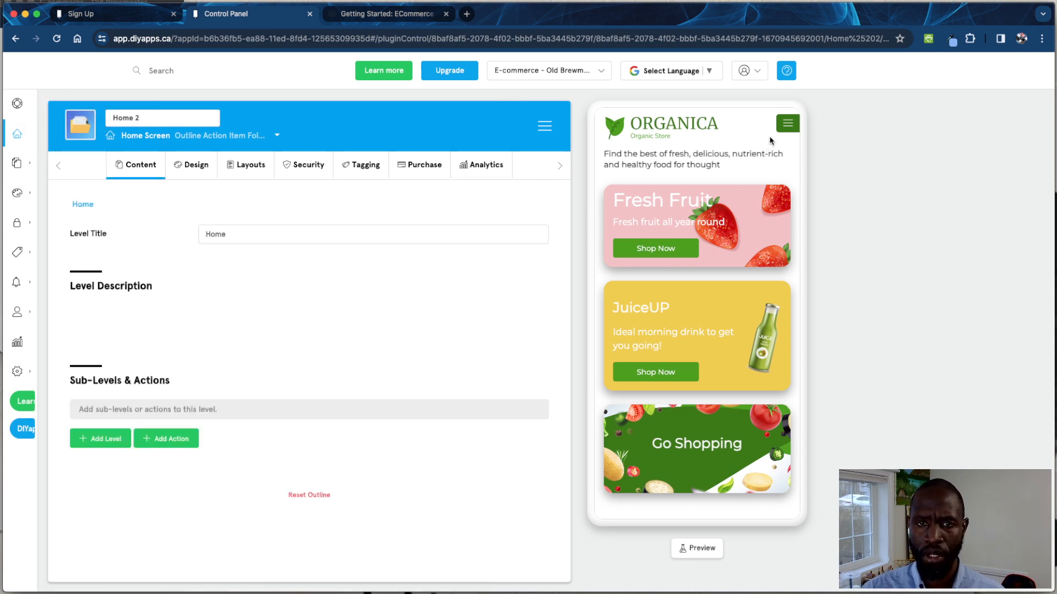
pyautogui.moveTo(34, 166)
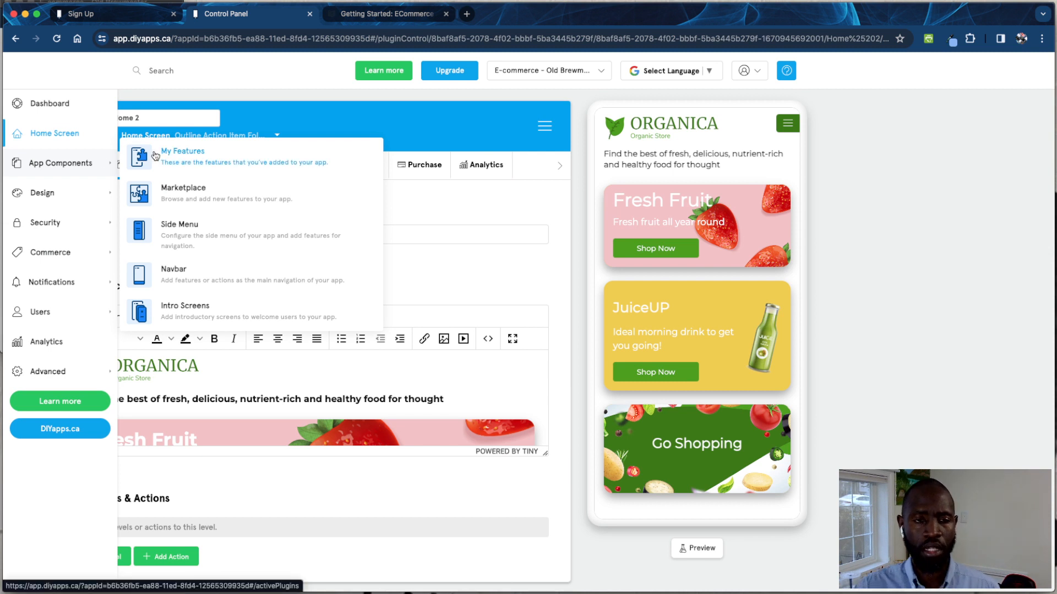
pyautogui.click(175, 158)
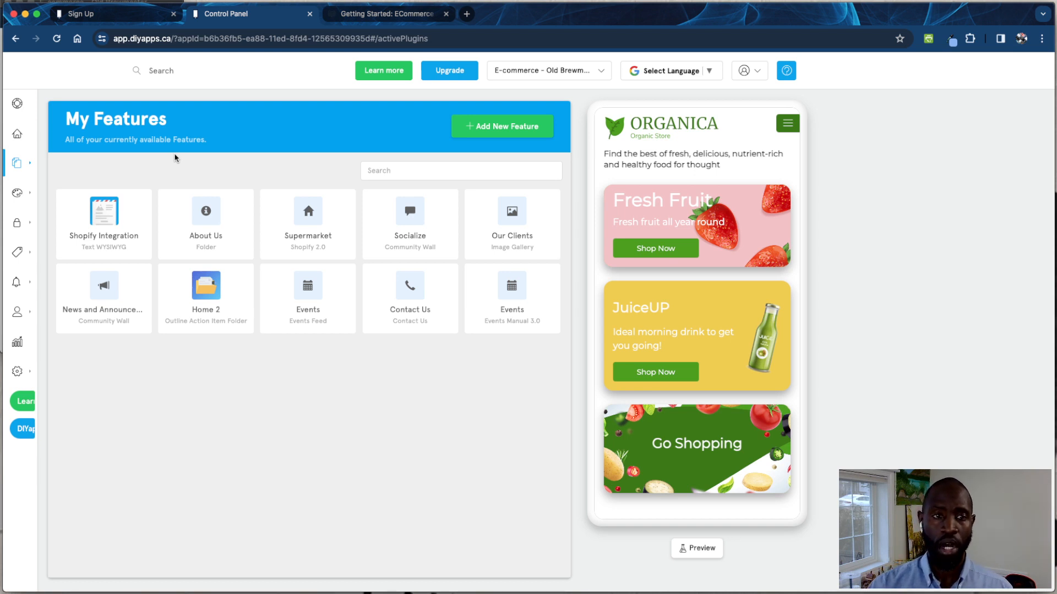
# Step: Browse the Marketplace for features that can be added to the app
pyautogui.moveTo(61, 163)
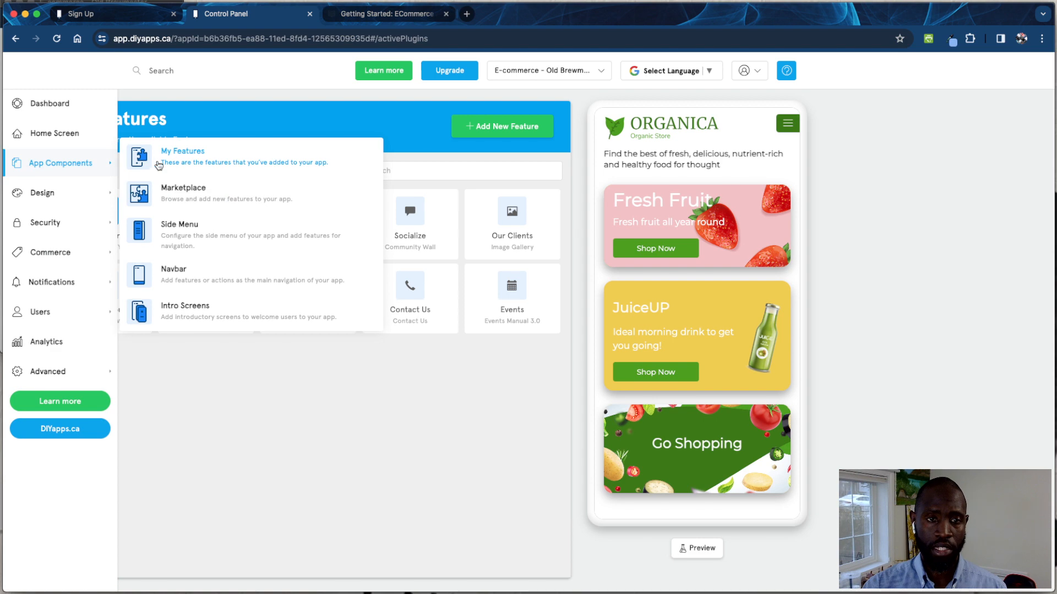
pyautogui.click(174, 196)
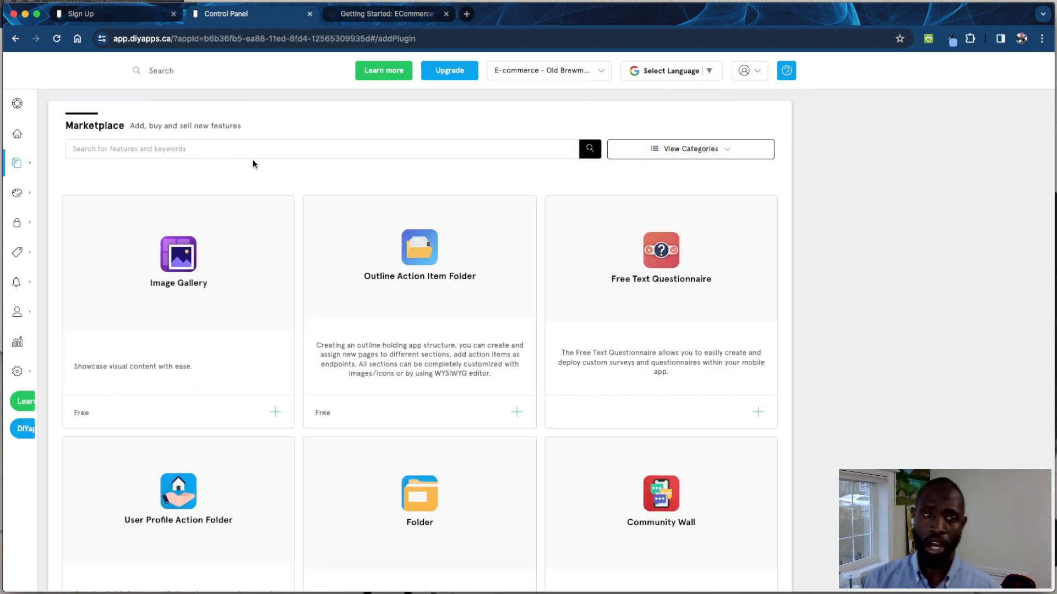
pyautogui.scroll(-20, 288, 229)
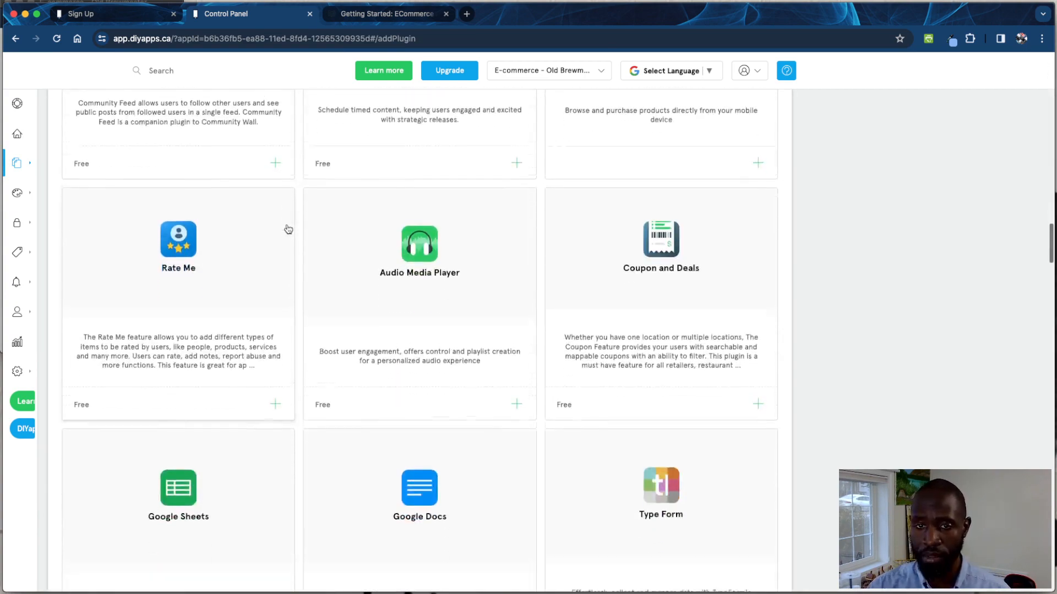
pyautogui.scroll(15, 288, 229)
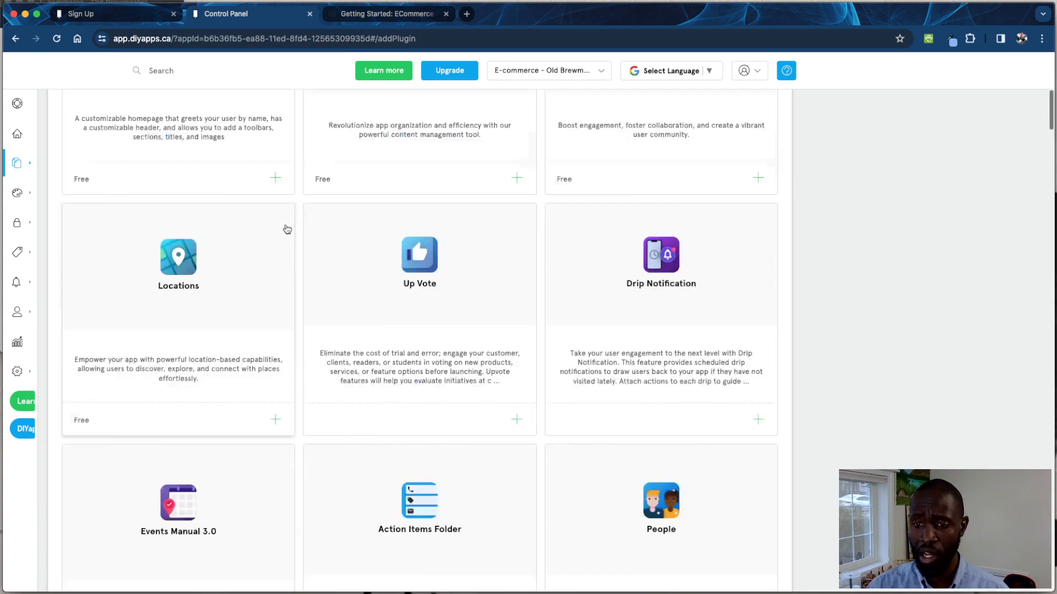
pyautogui.scroll(10, 287, 229)
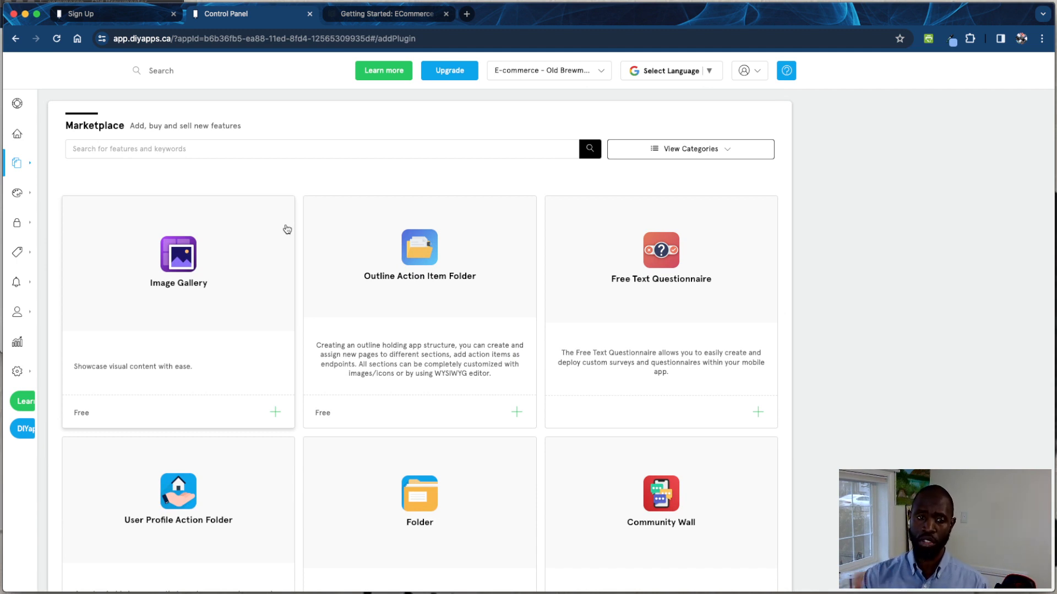
pyautogui.scroll(-6, 286, 229)
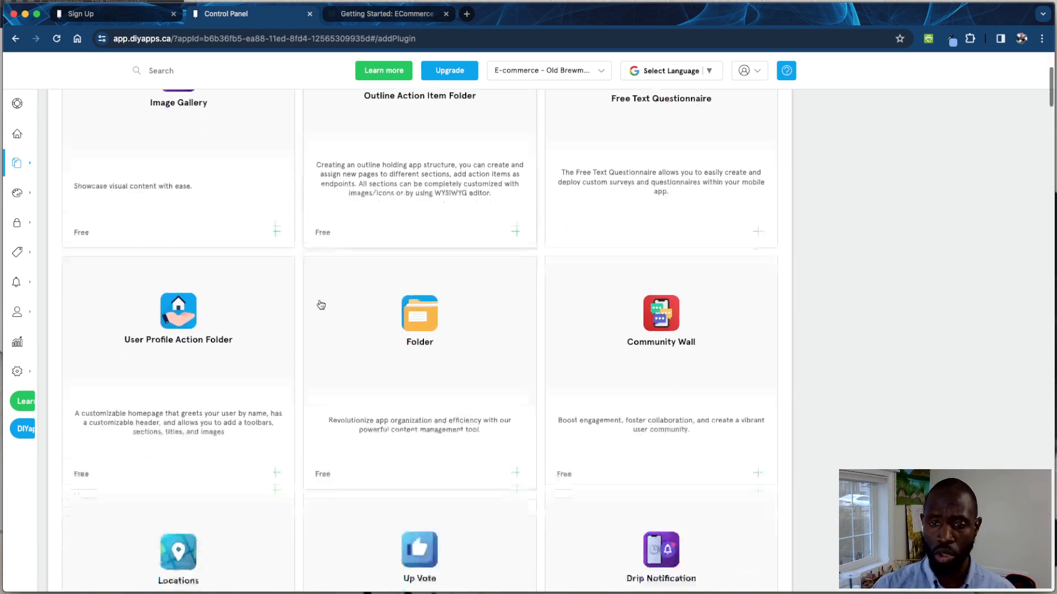
pyautogui.scroll(-1, 320, 304)
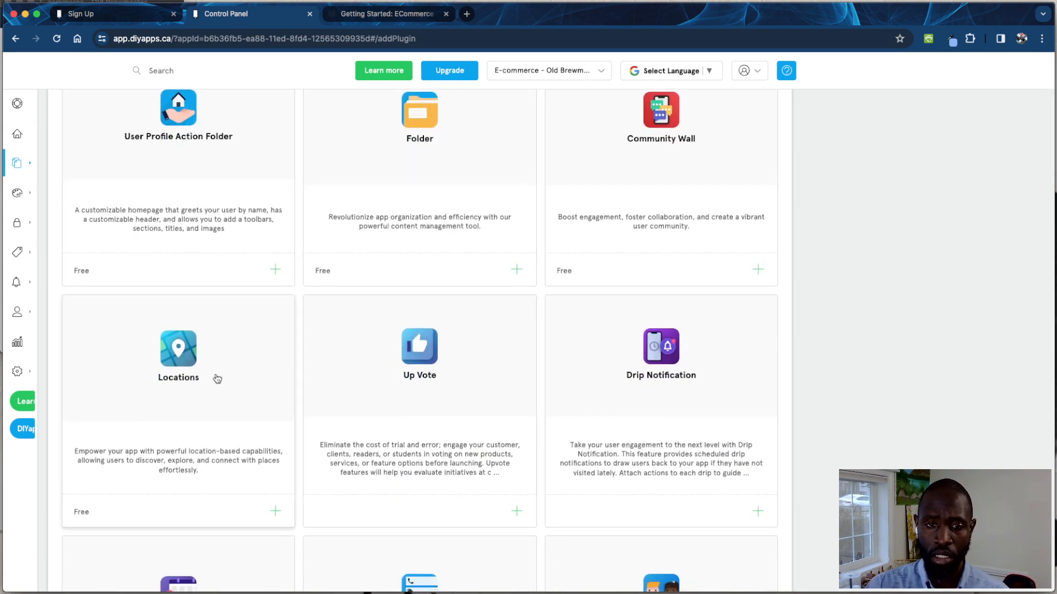
pyautogui.scroll(-3, 407, 379)
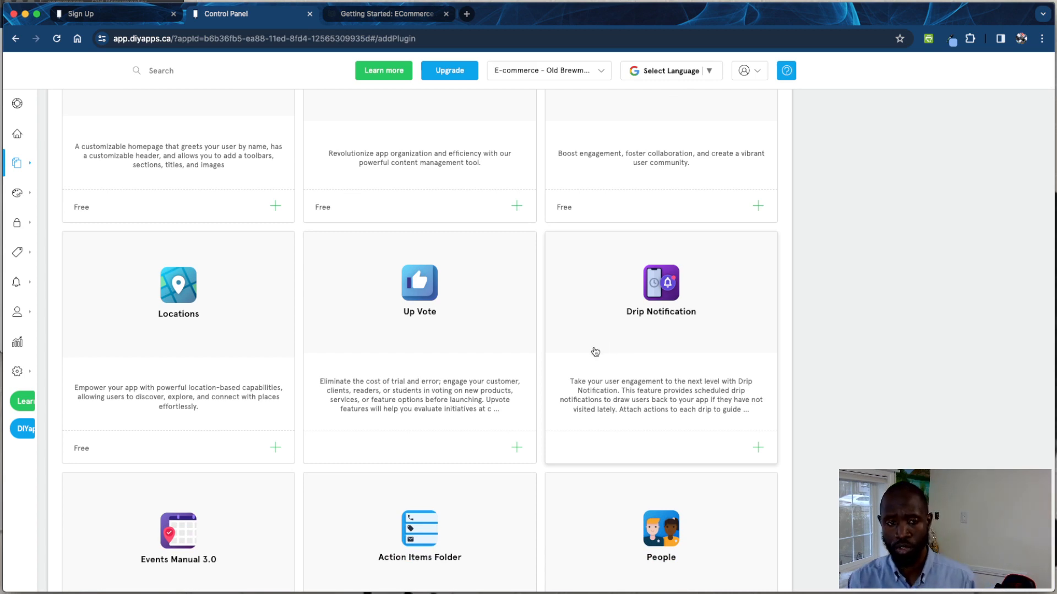
pyautogui.scroll(-10, 586, 349)
pyautogui.scroll(-5, 580, 349)
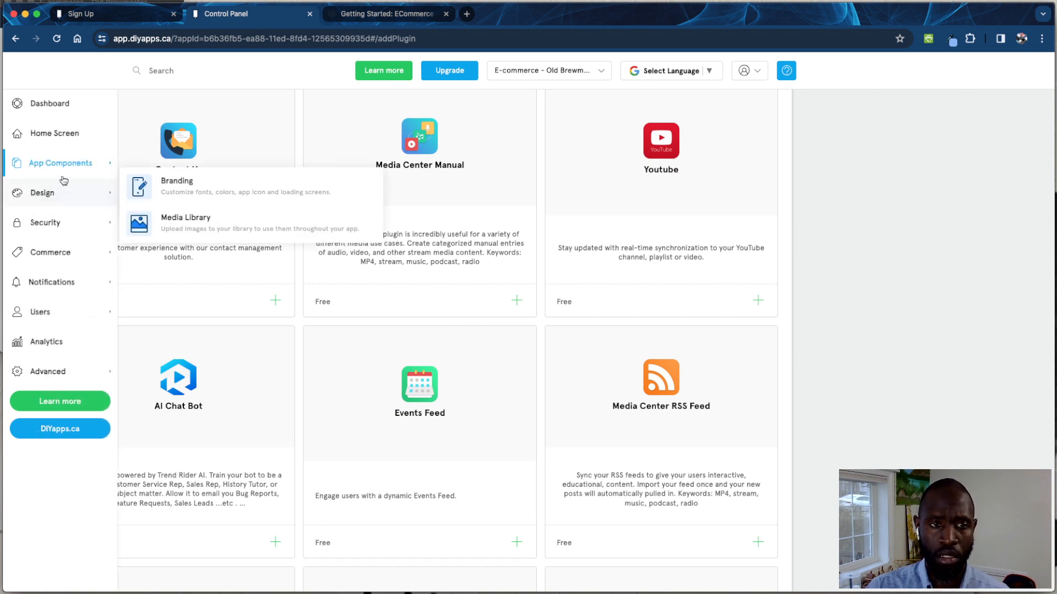
# Step: Examine the side menu's feature list and design options, toggling the menu in the app preview
pyautogui.moveTo(71, 164)
pyautogui.click(175, 226)
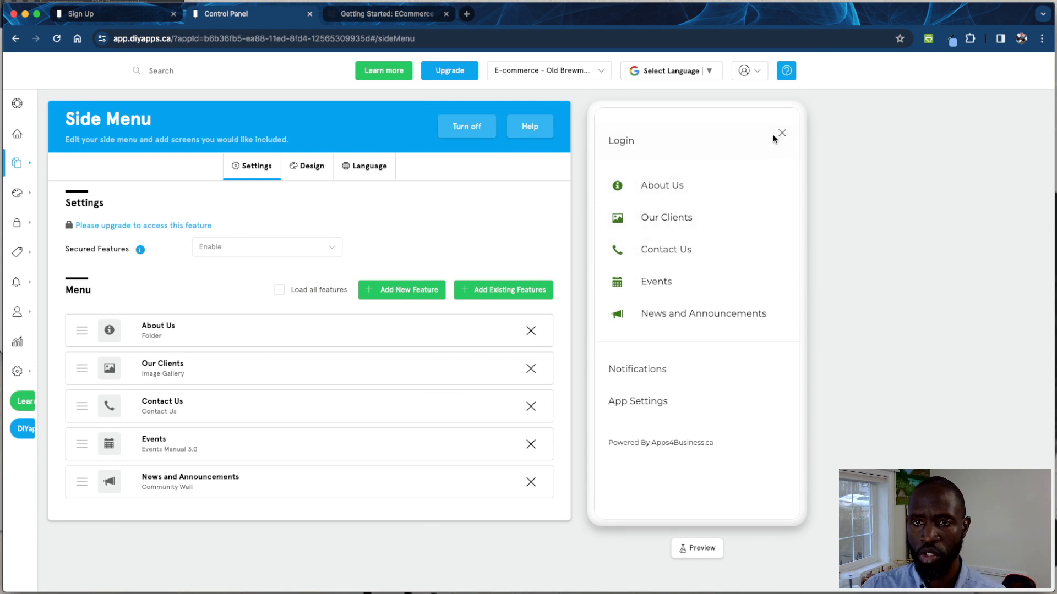
pyautogui.click(780, 134)
pyautogui.click(780, 131)
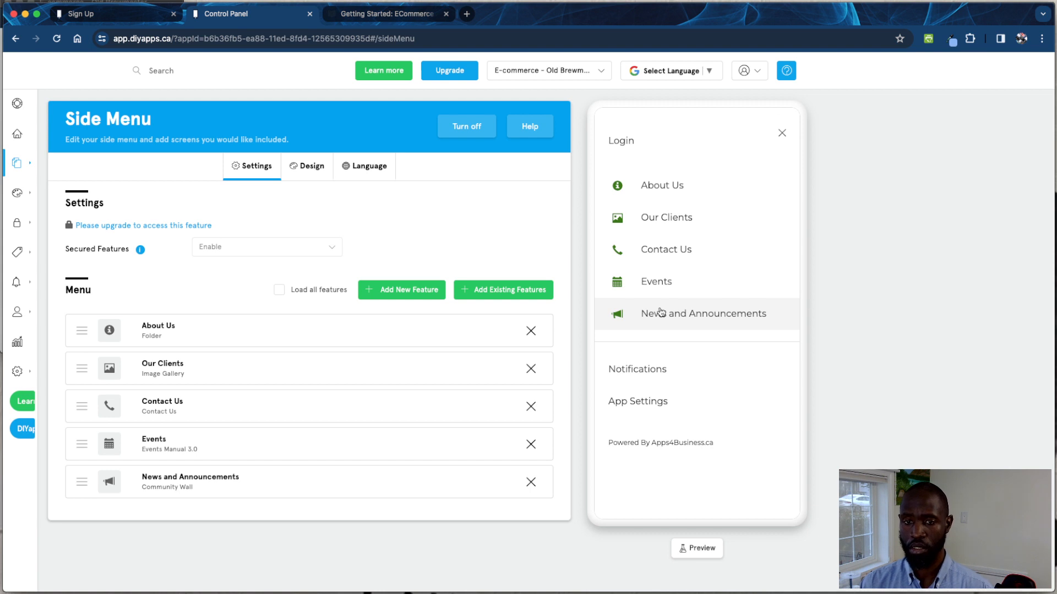
pyautogui.click(313, 175)
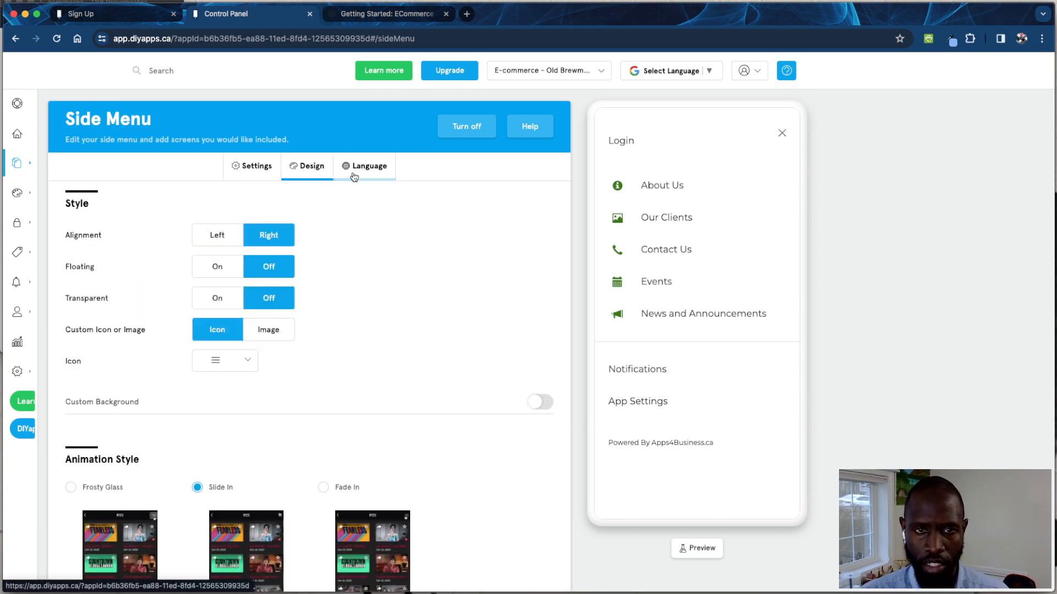
# Step: Turn on the Navbar for the app's fixed bottom navigation
pyautogui.moveTo(39, 199)
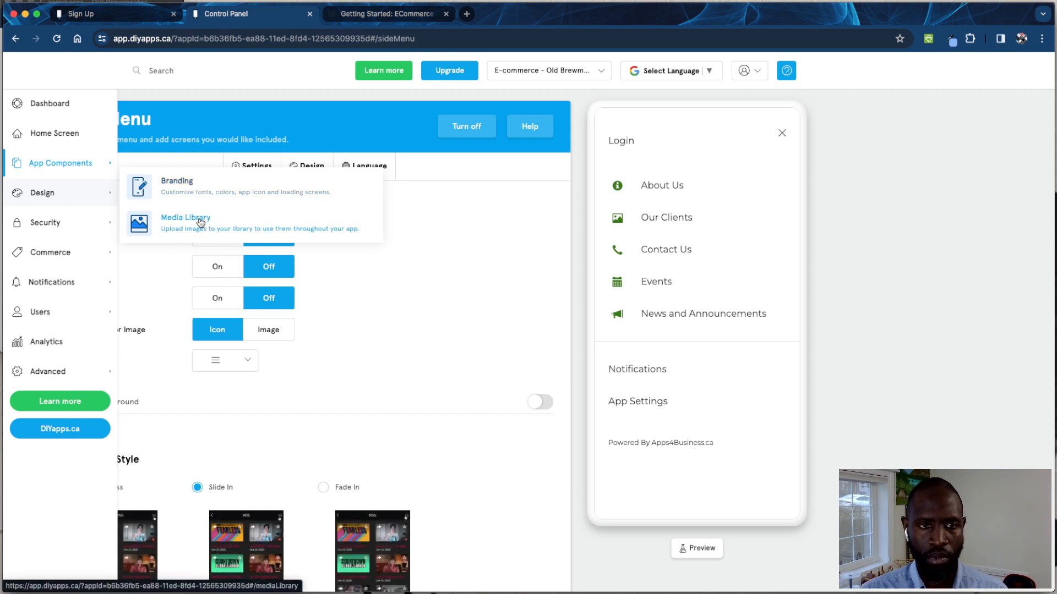
pyautogui.moveTo(110, 164)
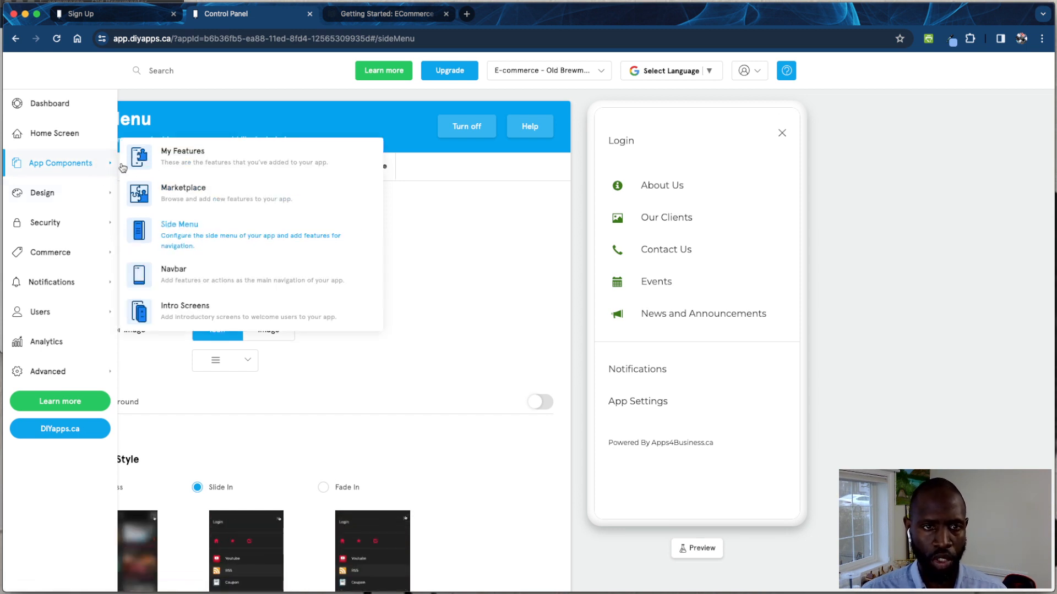
pyautogui.click(190, 278)
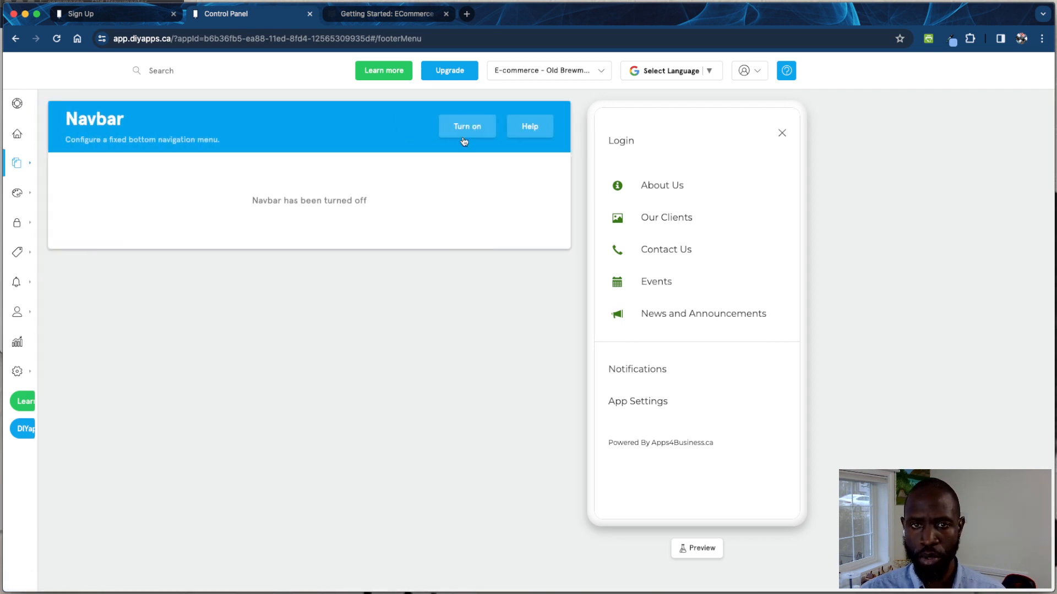
pyautogui.click(464, 126)
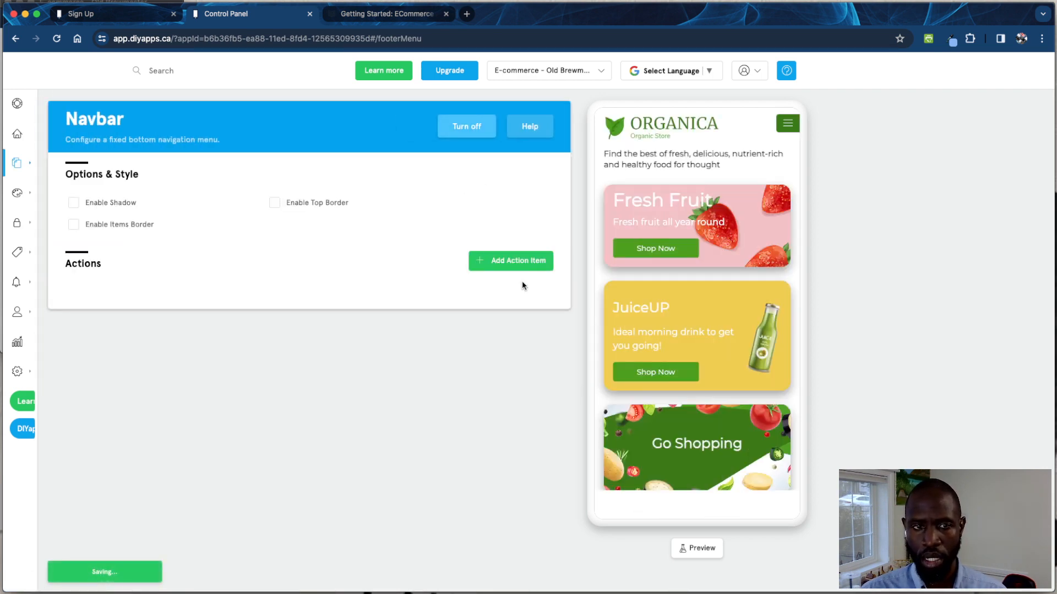
# Step: Add the Socialize feature from the app content as an action item in the Navbar
pyautogui.click(511, 260)
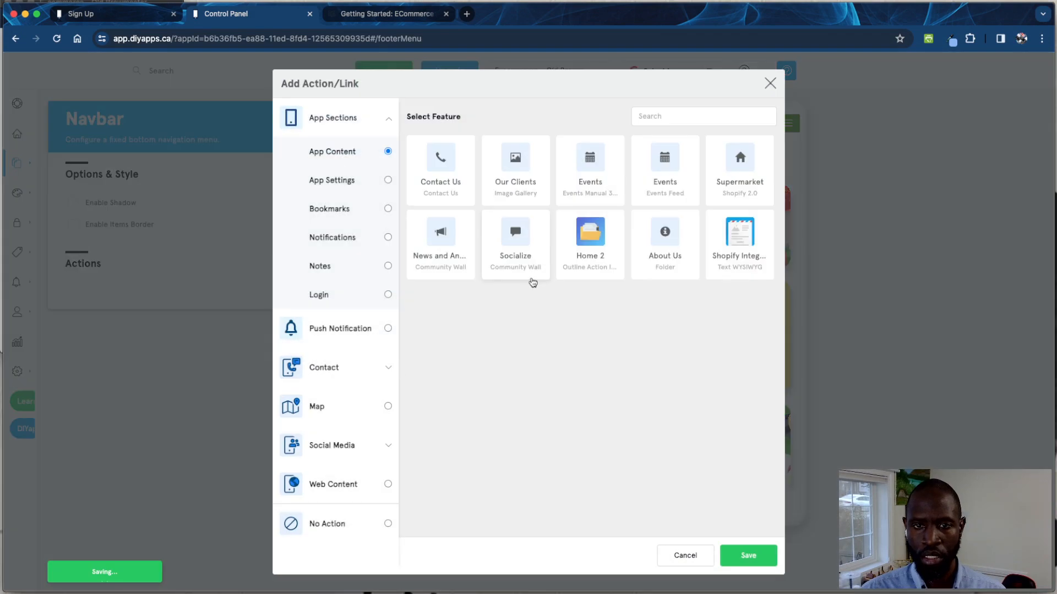
pyautogui.click(531, 279)
pyautogui.click(740, 556)
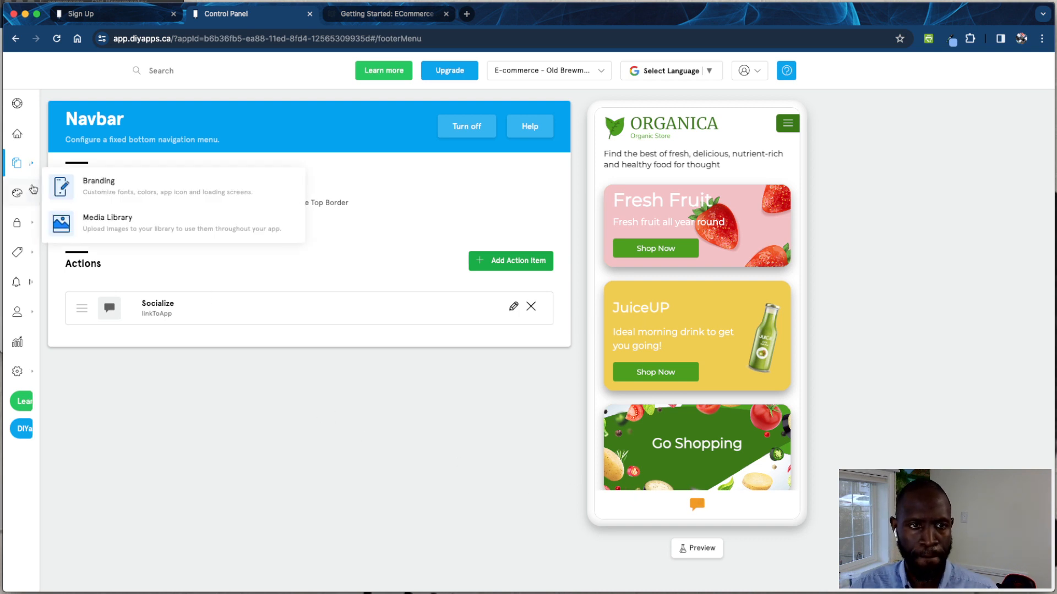
# Step: Turn off the Navbar and open the Intro Screens component
pyautogui.click(450, 130)
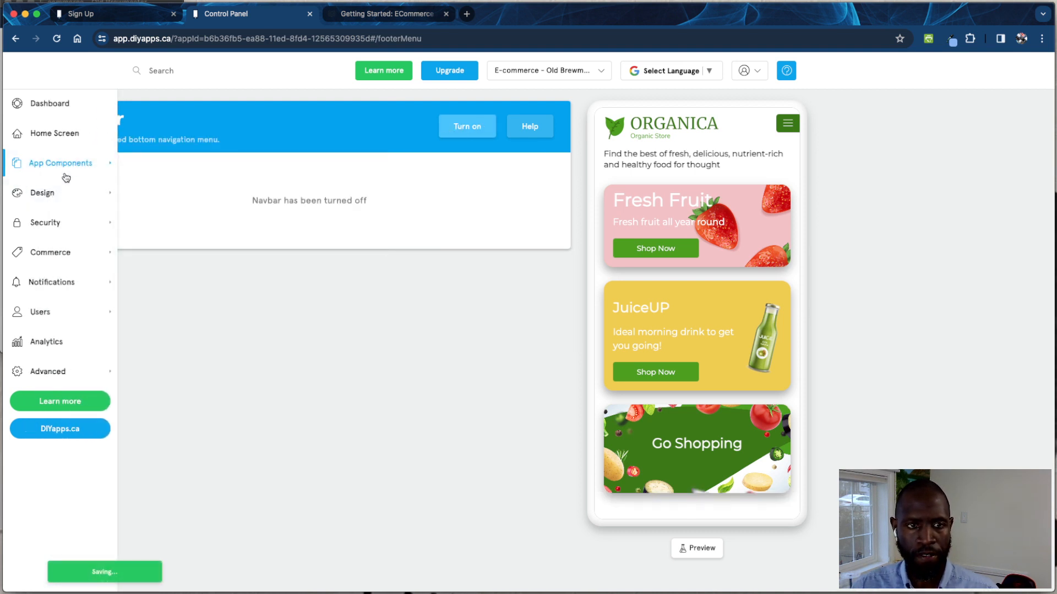
pyautogui.moveTo(80, 169)
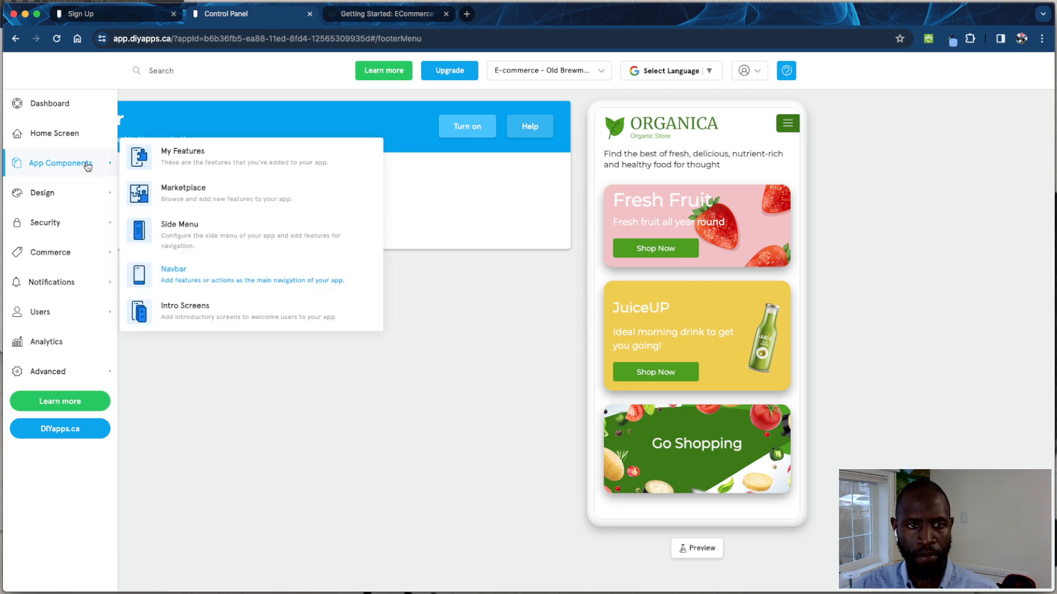
pyautogui.click(164, 308)
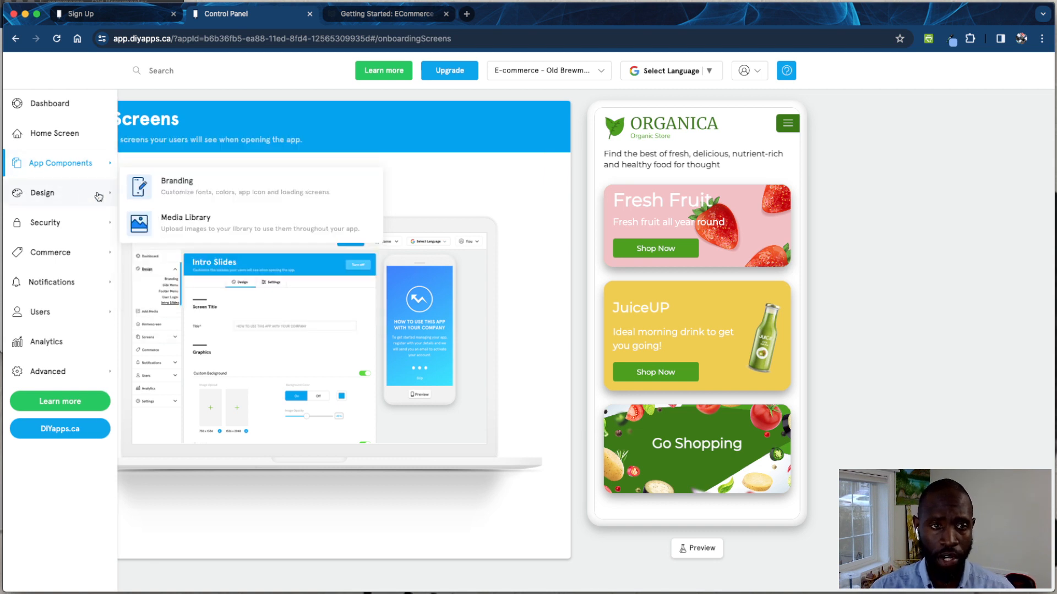
# Step: Examine the app's branding options, including app icons, icon name, loading screen, fonts, colors and preset themes
pyautogui.click(184, 191)
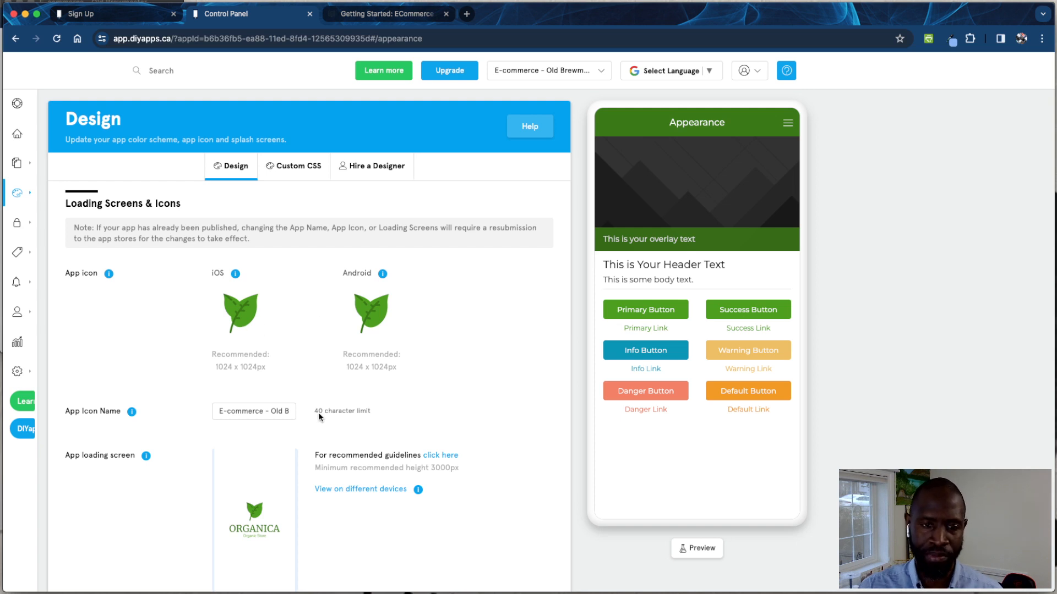
pyautogui.moveTo(267, 415); pyautogui.dragTo(296, 414)
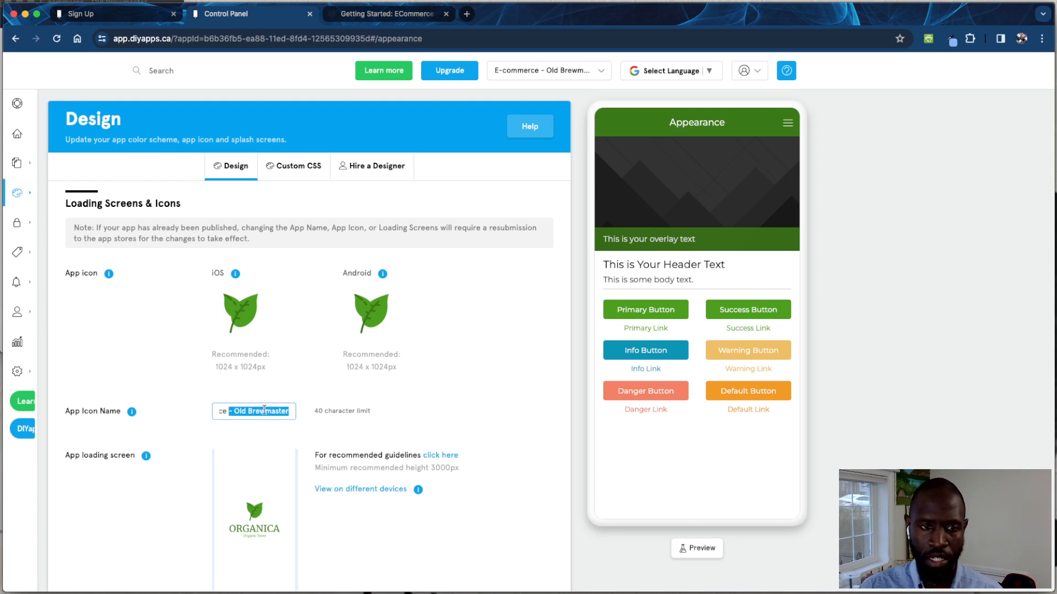
pyautogui.scroll(-1, 261, 414)
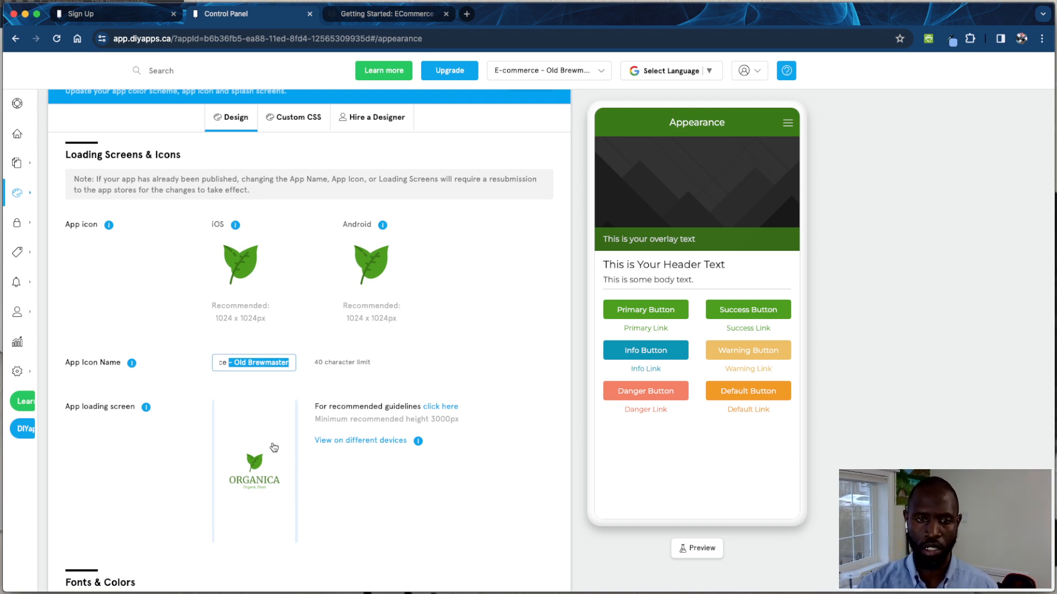
pyautogui.scroll(-2, 276, 481)
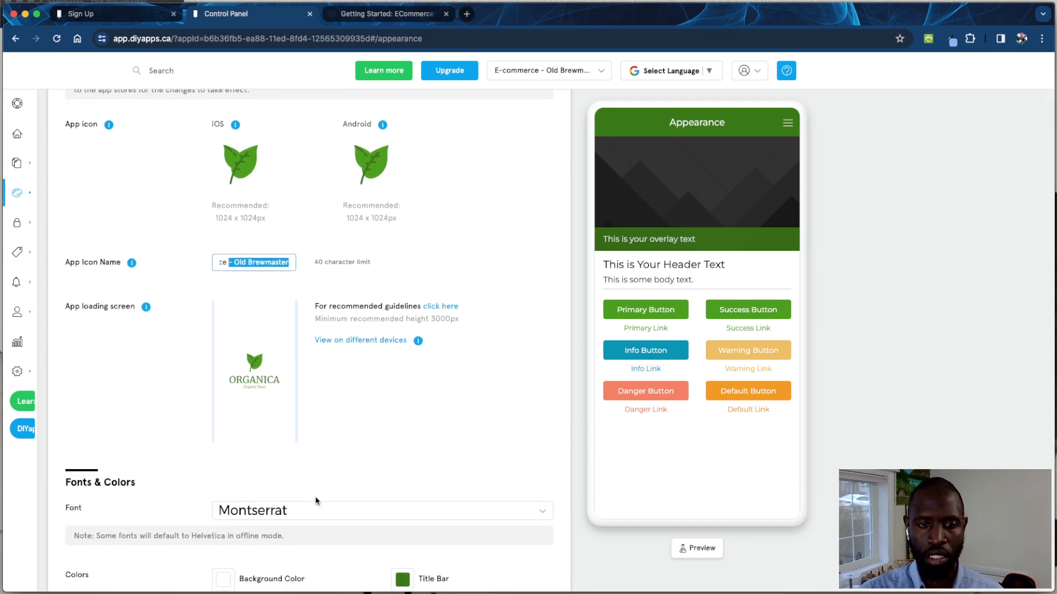
pyautogui.click(314, 510)
pyautogui.scroll(-4, 309, 495)
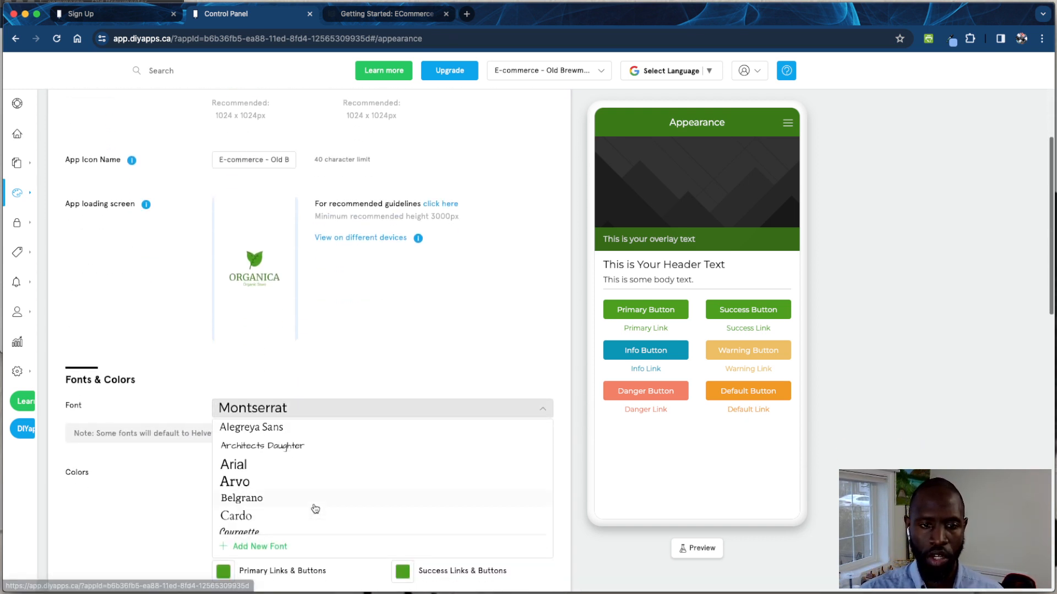
pyautogui.click(196, 410)
pyautogui.scroll(-5, 248, 462)
pyautogui.scroll(-3, 249, 466)
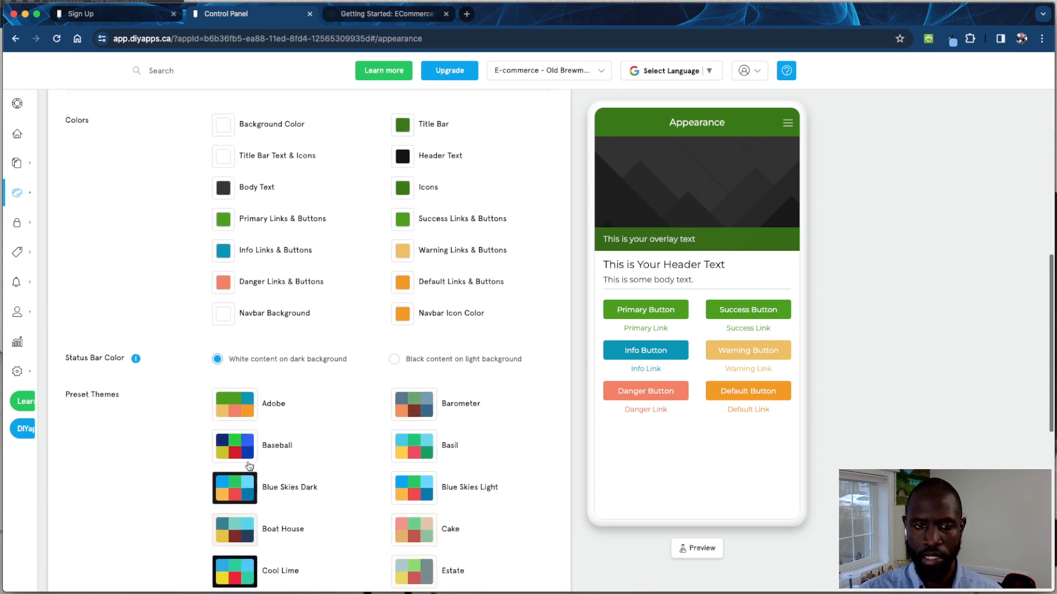
pyautogui.scroll(8, 245, 452)
pyautogui.scroll(6, 242, 438)
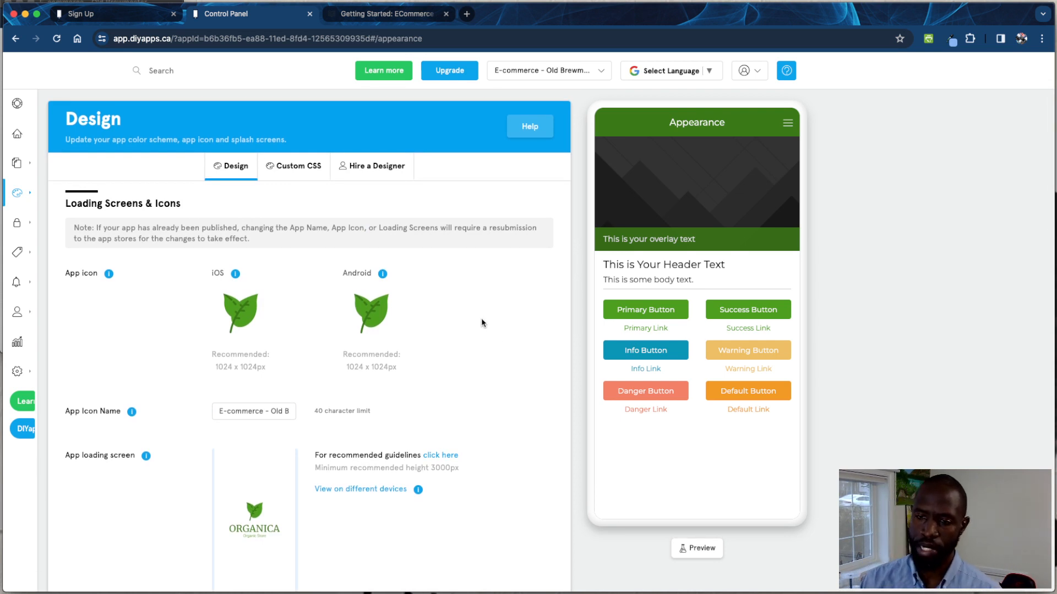
# Step: Open the sign-in settings of the app's user login screen
pyautogui.moveTo(17, 192)
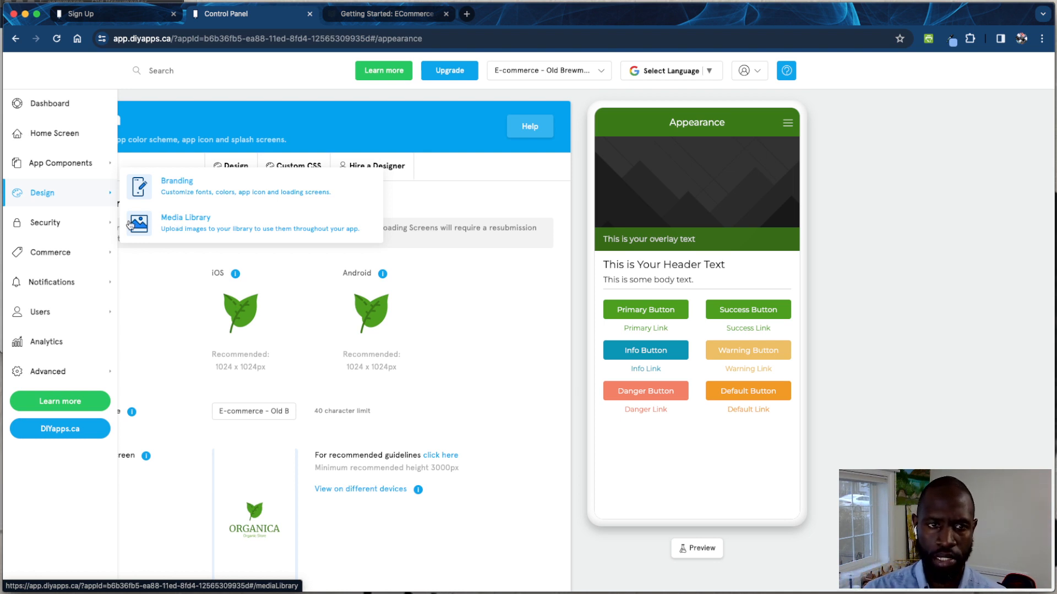
pyautogui.moveTo(85, 224)
pyautogui.click(205, 206)
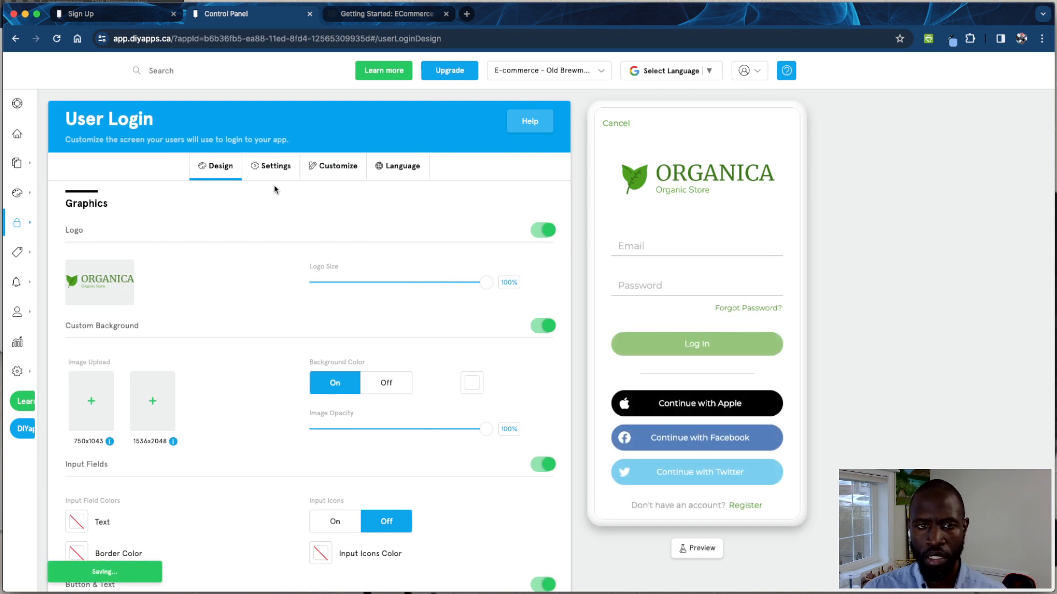
pyautogui.click(275, 171)
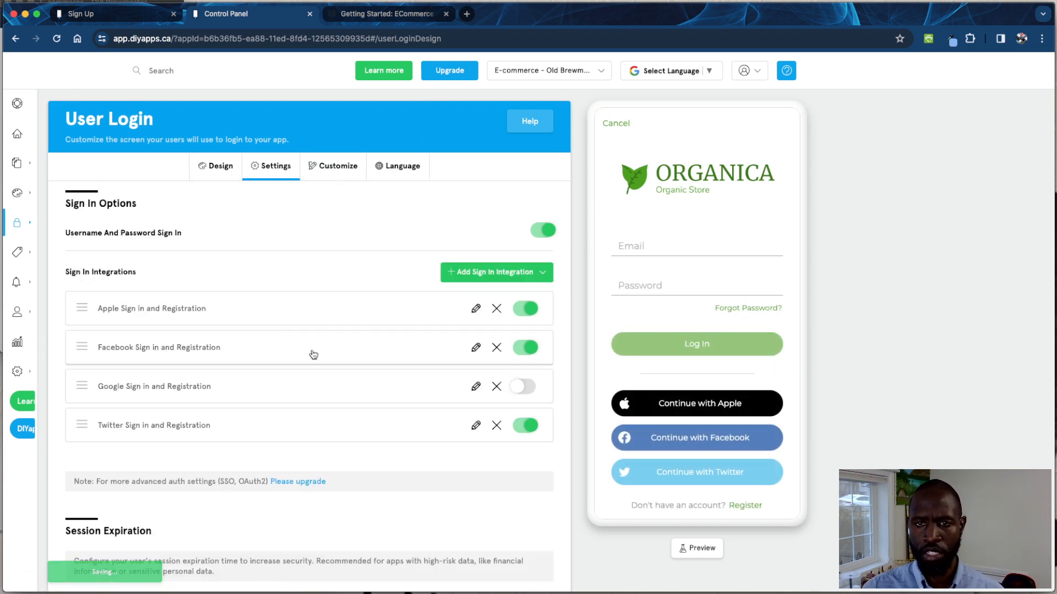
# Step: Turn off the Facebook and Twitter sign-in integrations, and switch the Apple integration off and back on
pyautogui.click(531, 349)
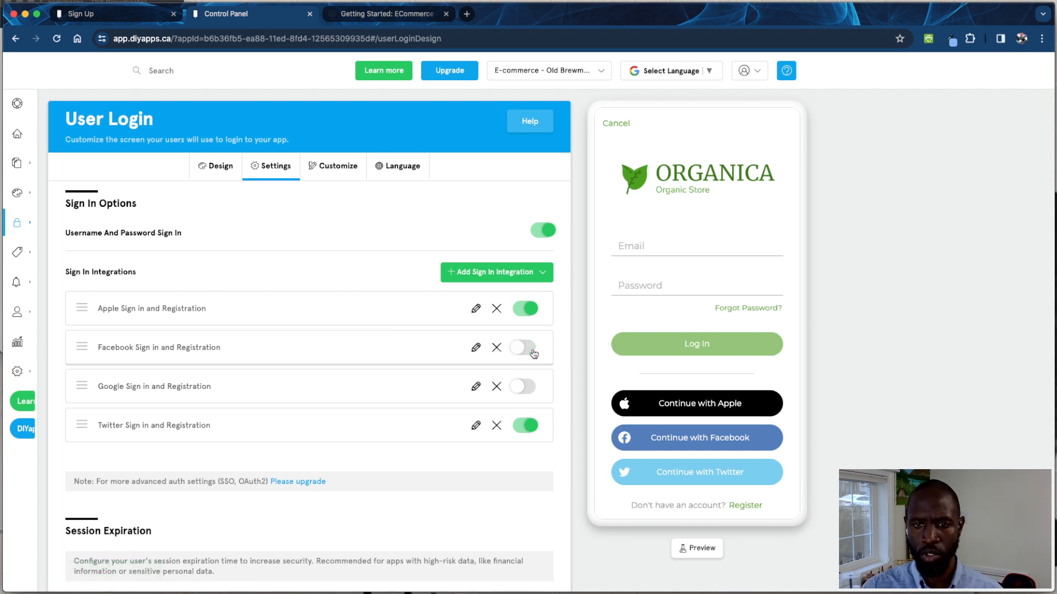
pyautogui.click(525, 425)
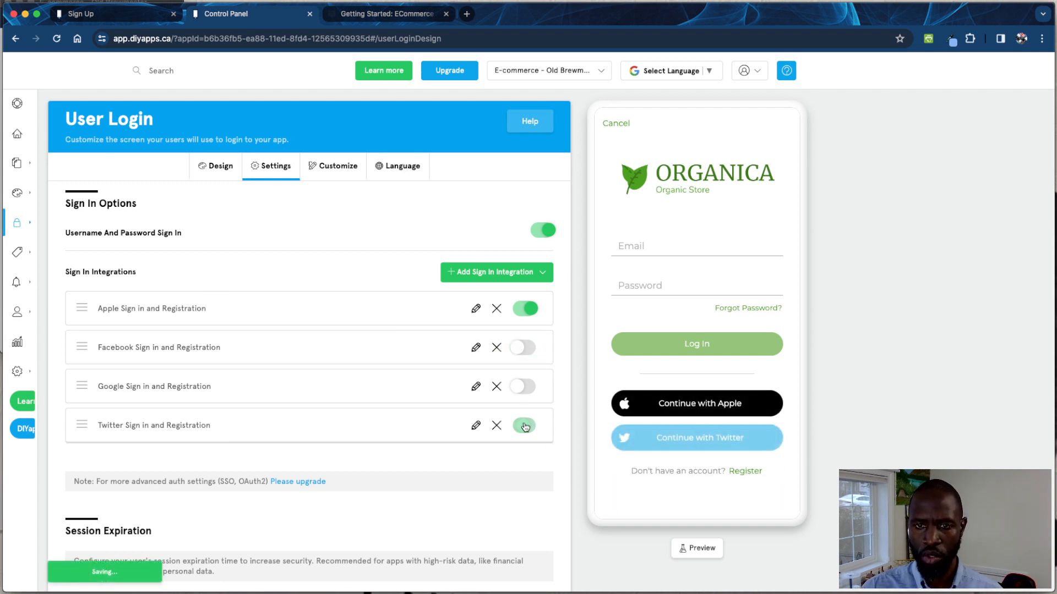
pyautogui.click(523, 312)
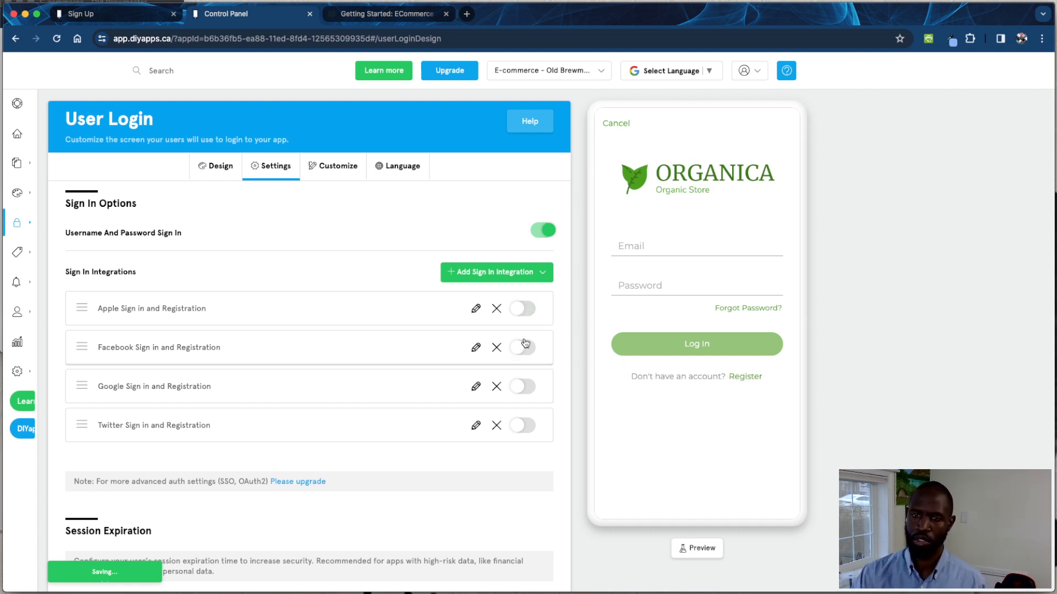
pyautogui.click(526, 309)
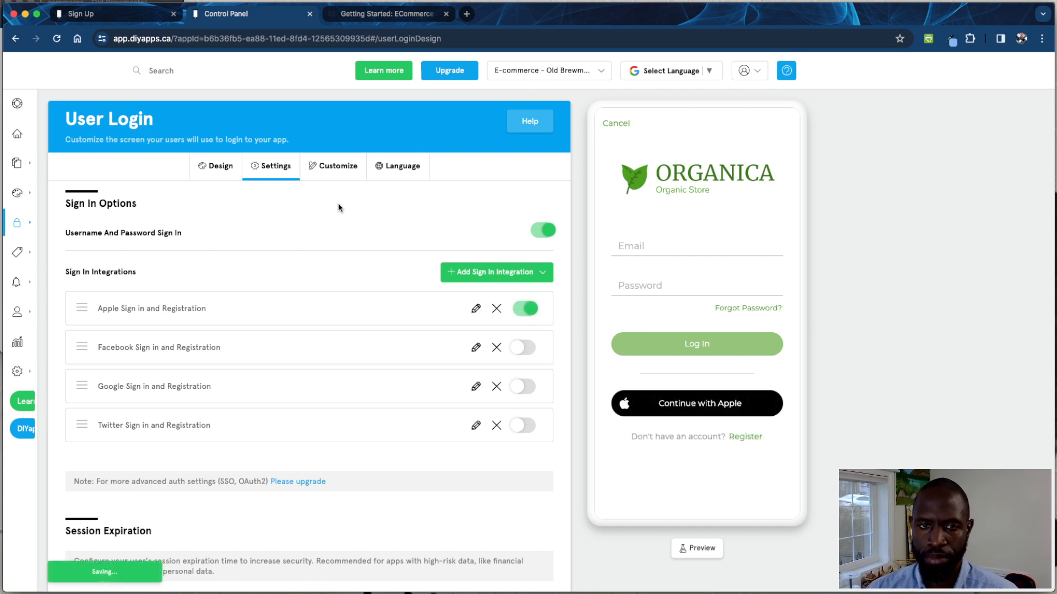
# Step: Turn on the Facebook, Google and Twitter sign-in integrations for the user login
pyautogui.click(332, 168)
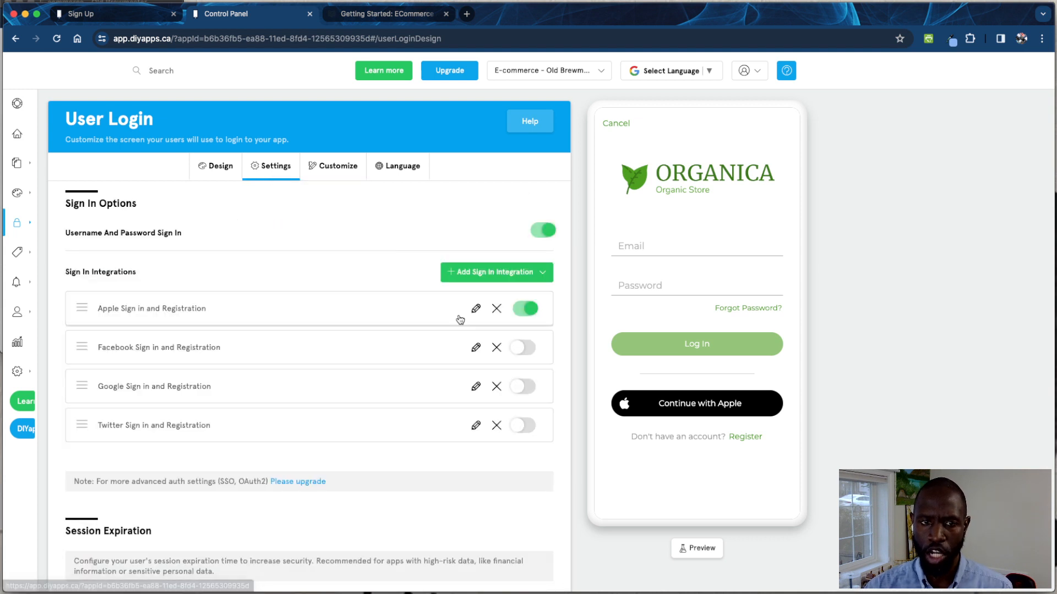
pyautogui.click(524, 349)
pyautogui.click(523, 387)
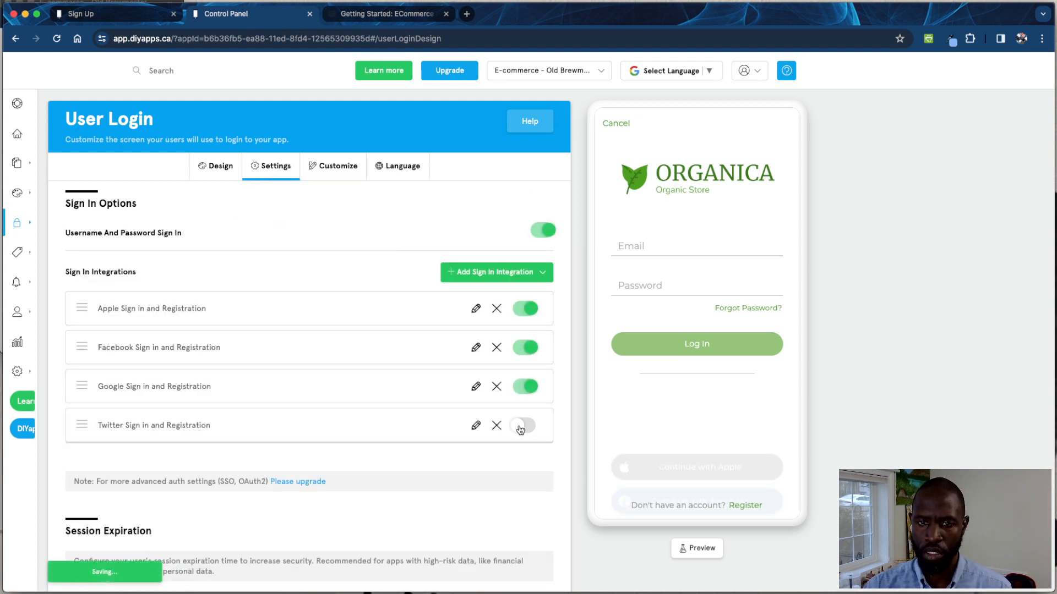
pyautogui.click(520, 425)
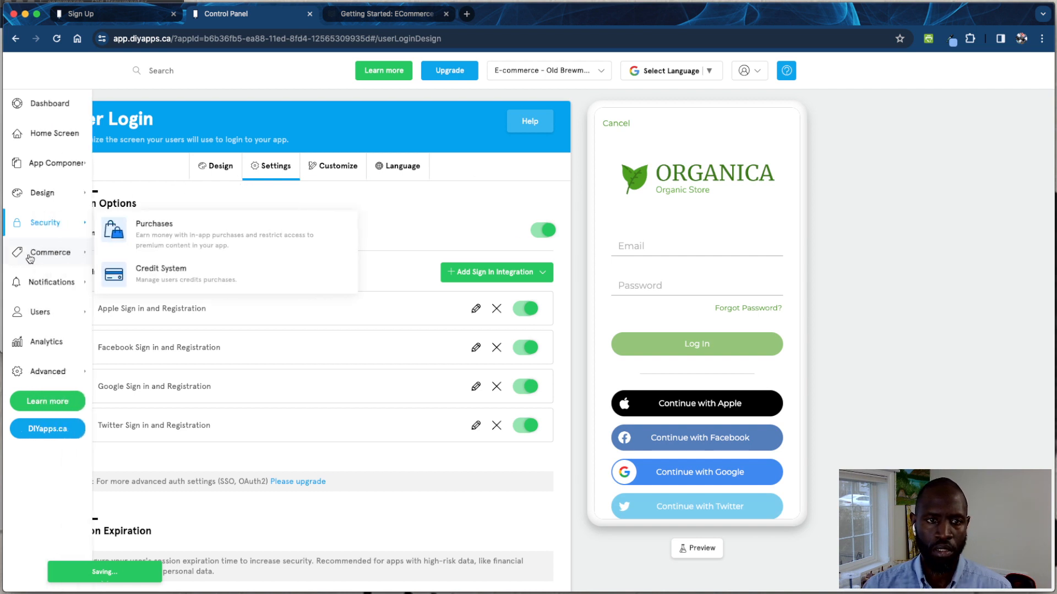
# Step: Examine the options offered for Security, Commerce, Notifications and Users, and view the App Analytics page
pyautogui.moveTo(55, 226)
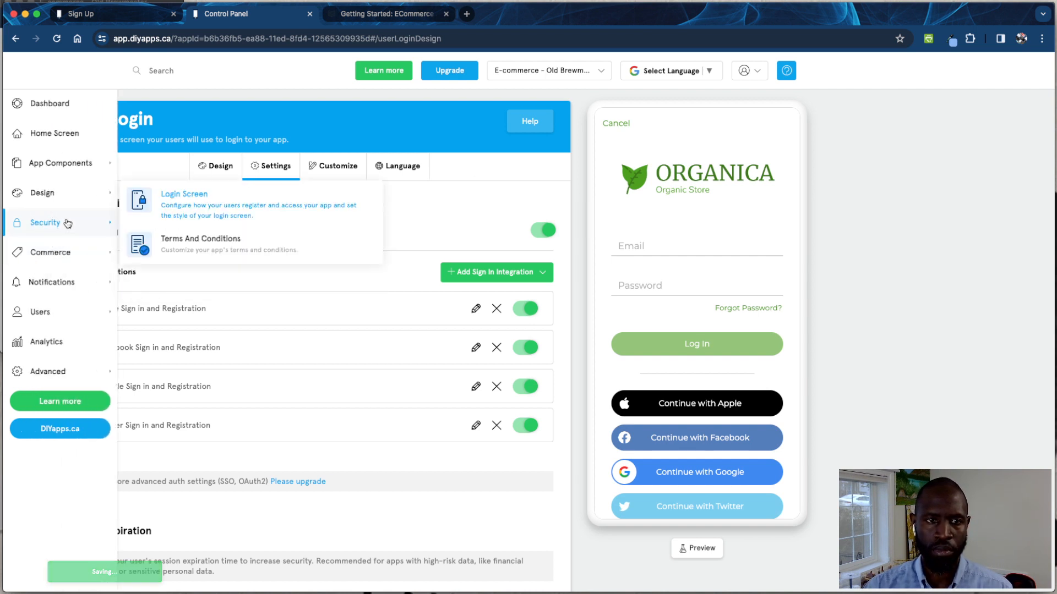
pyautogui.moveTo(73, 255)
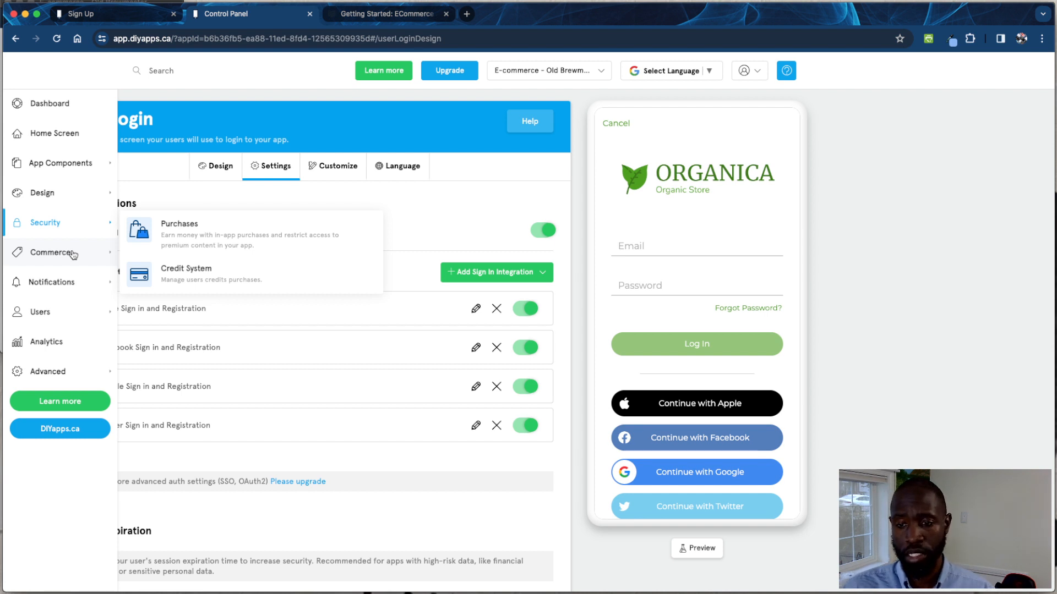
pyautogui.moveTo(84, 285)
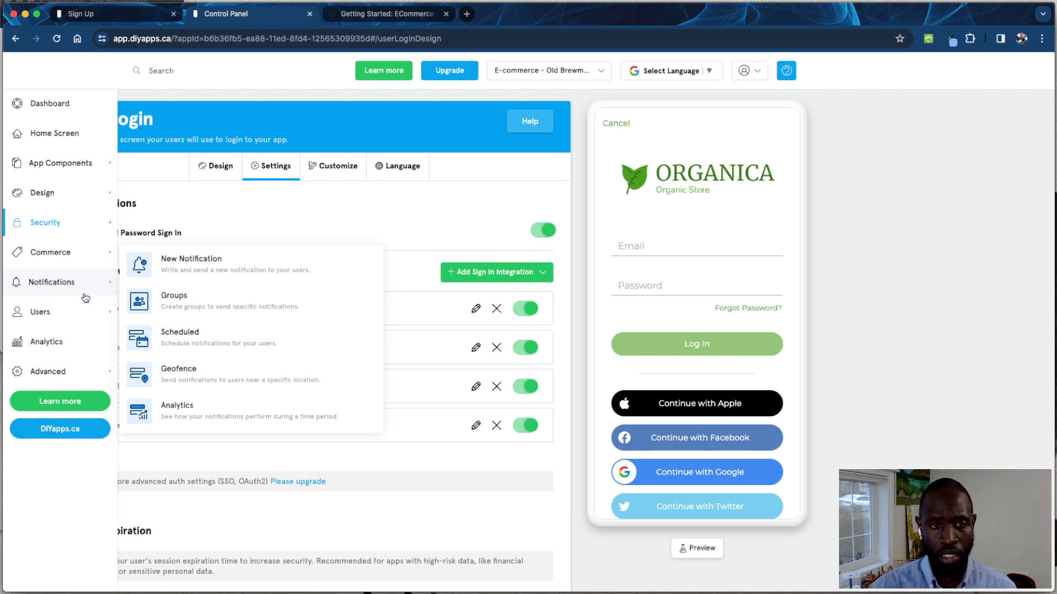
pyautogui.moveTo(76, 314)
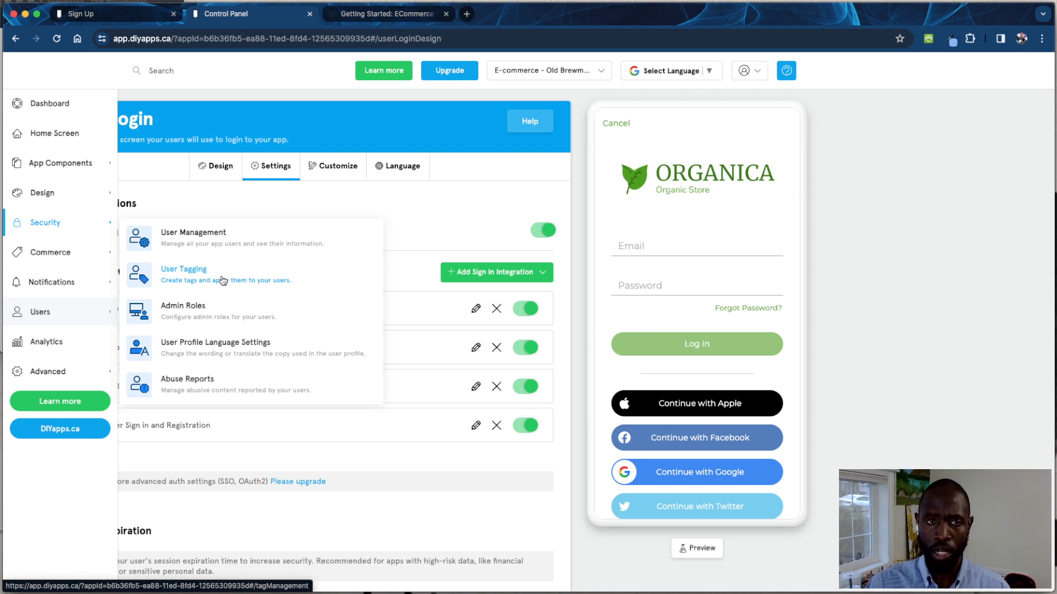
pyautogui.moveTo(10, 244)
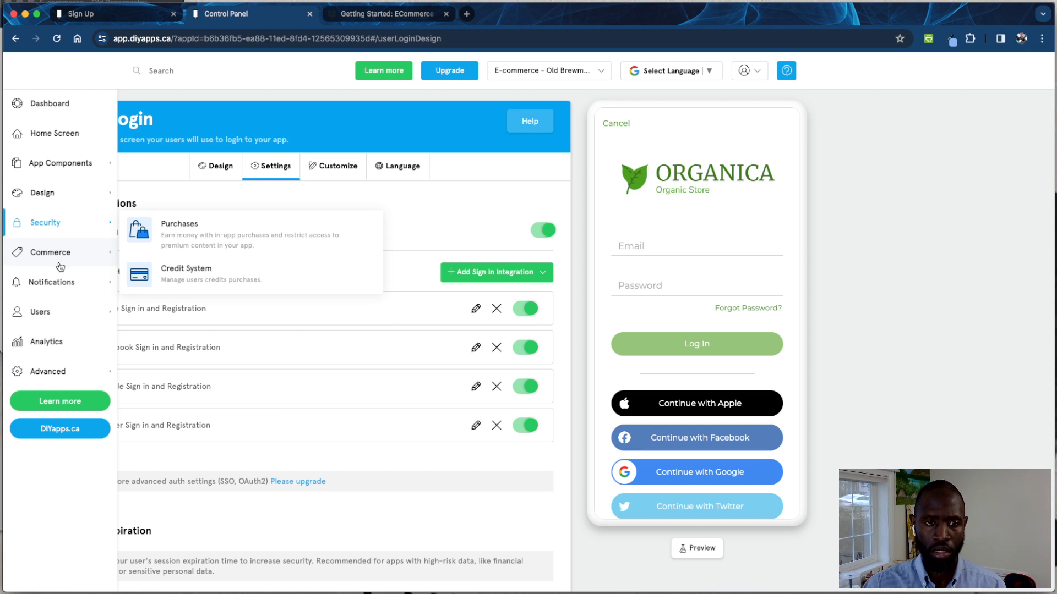
pyautogui.moveTo(60, 280)
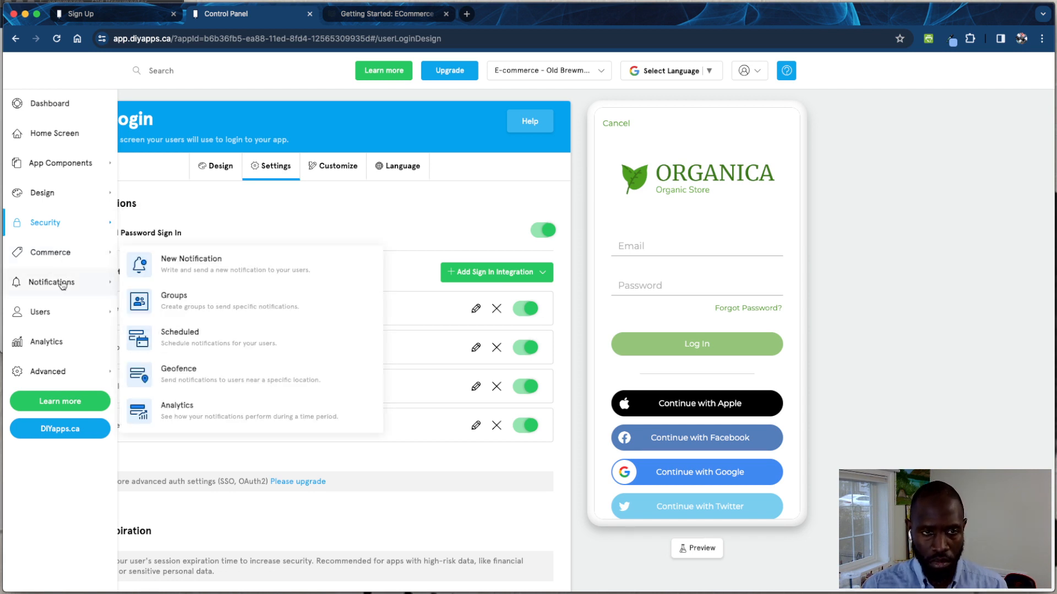
pyautogui.click(72, 342)
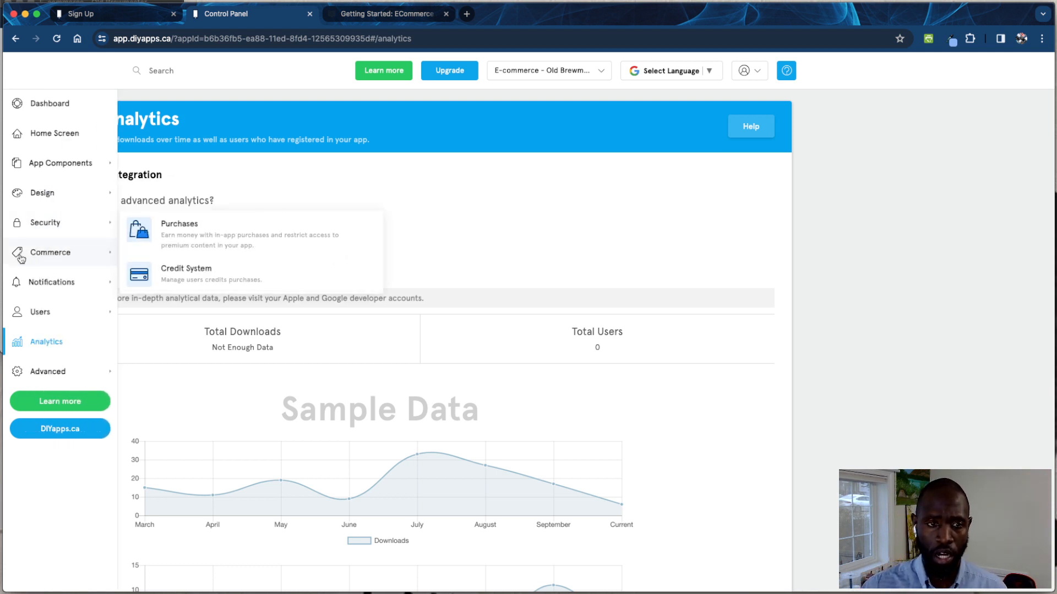
pyautogui.moveTo(48, 373)
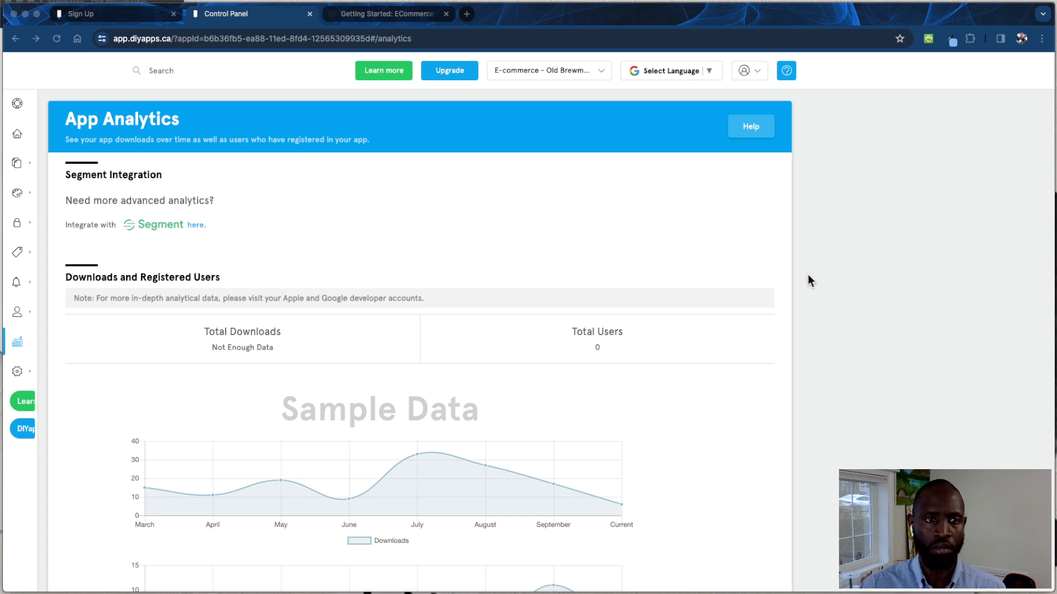
# Step: Return to the home screen's content and view the option for previewing the app on a phone, without sending it
pyautogui.click(20, 138)
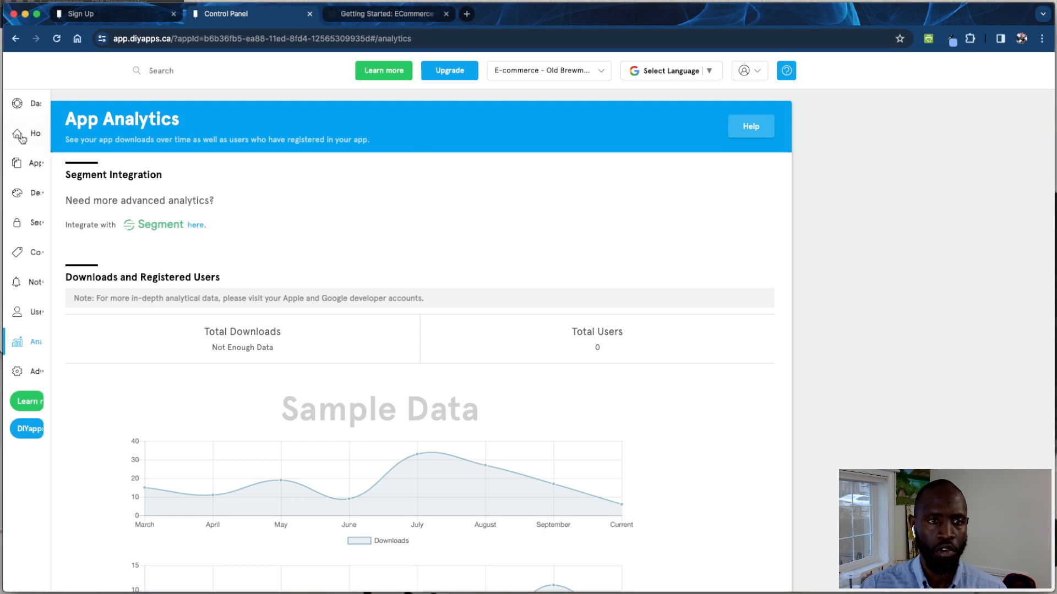
pyautogui.click(39, 137)
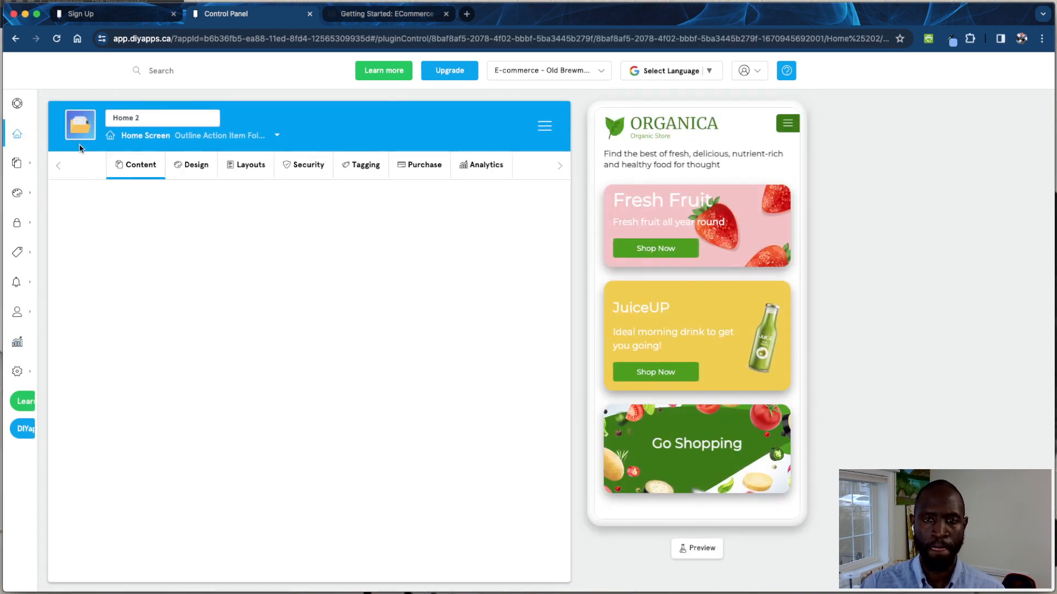
pyautogui.click(699, 548)
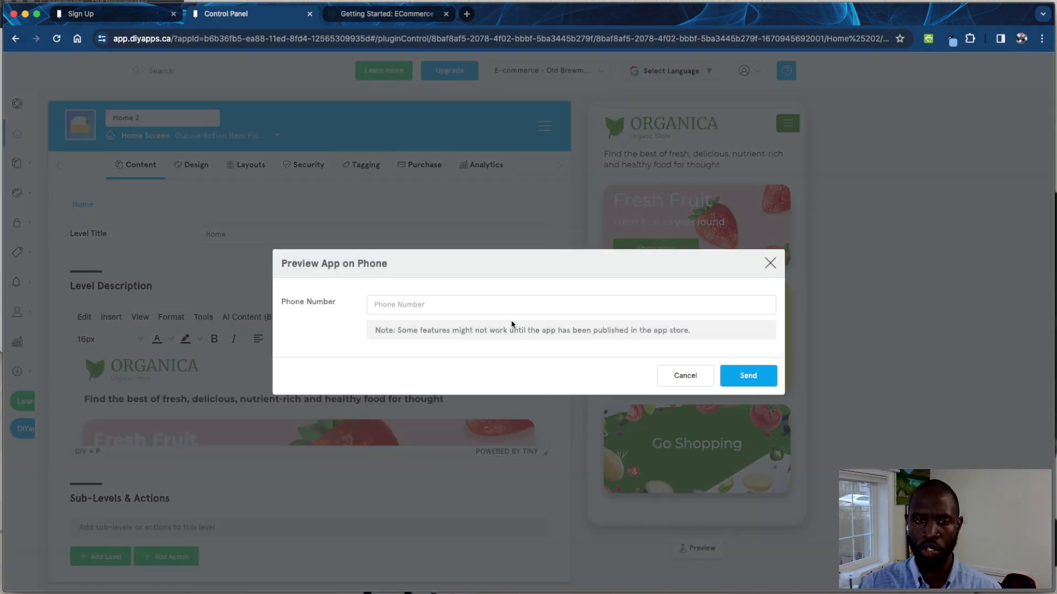
pyautogui.click(509, 303)
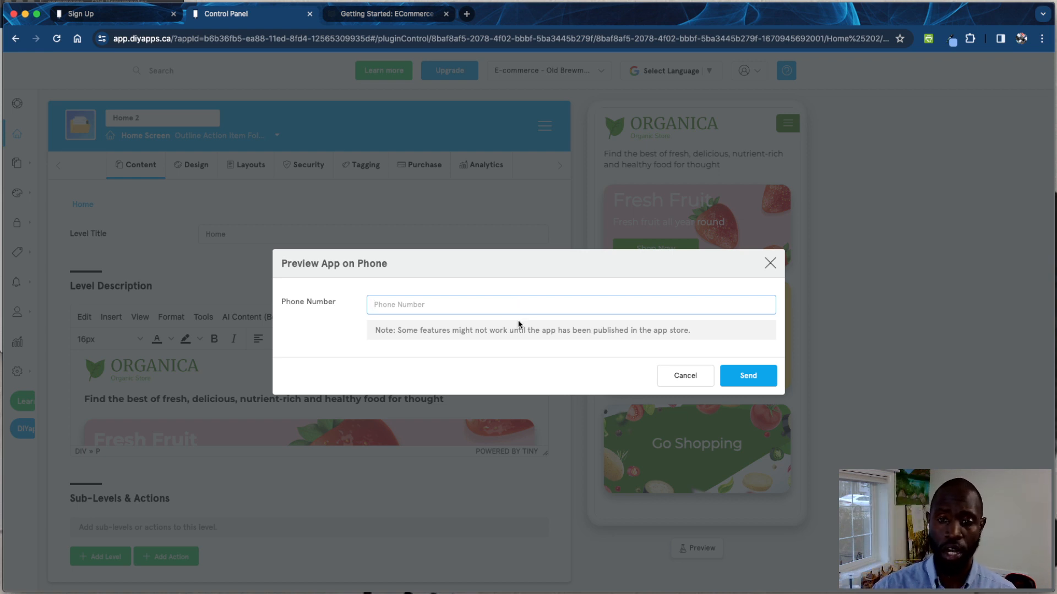
pyautogui.click(675, 374)
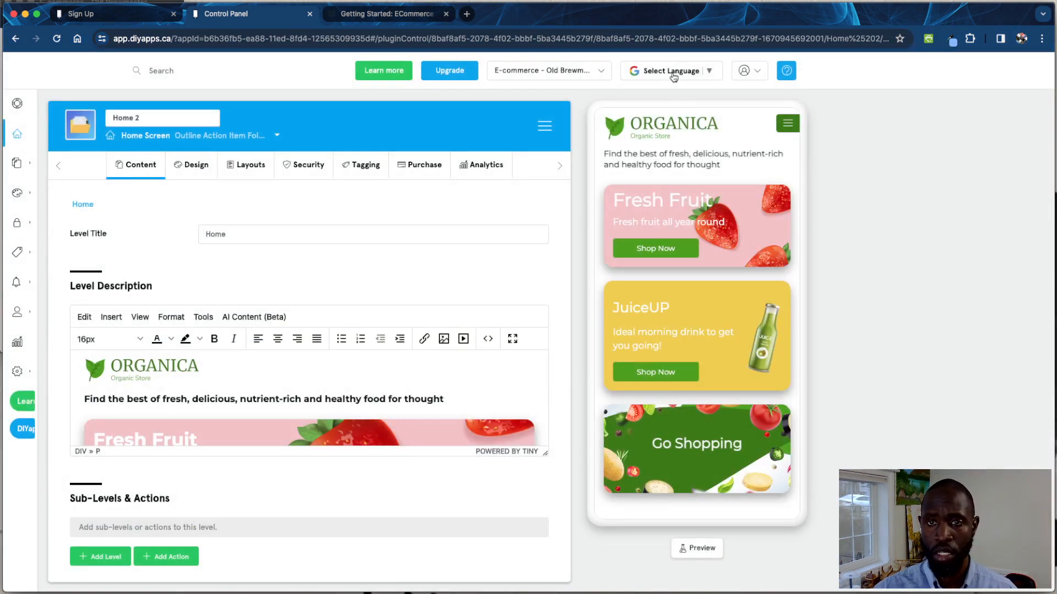
# Step: Check the languages into which the control panel can be translated
pyautogui.click(706, 74)
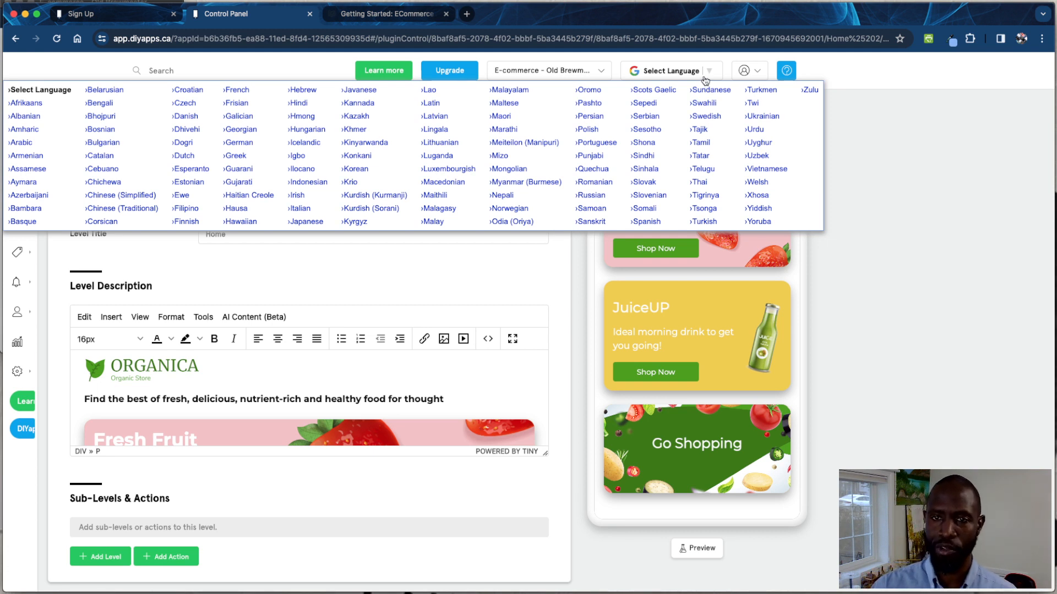
pyautogui.click(847, 175)
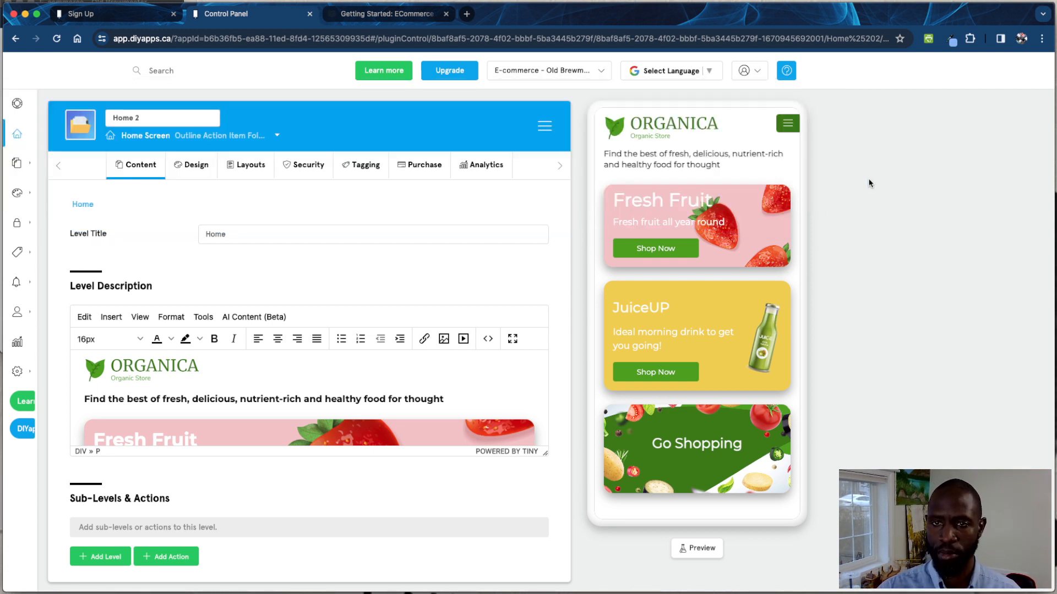